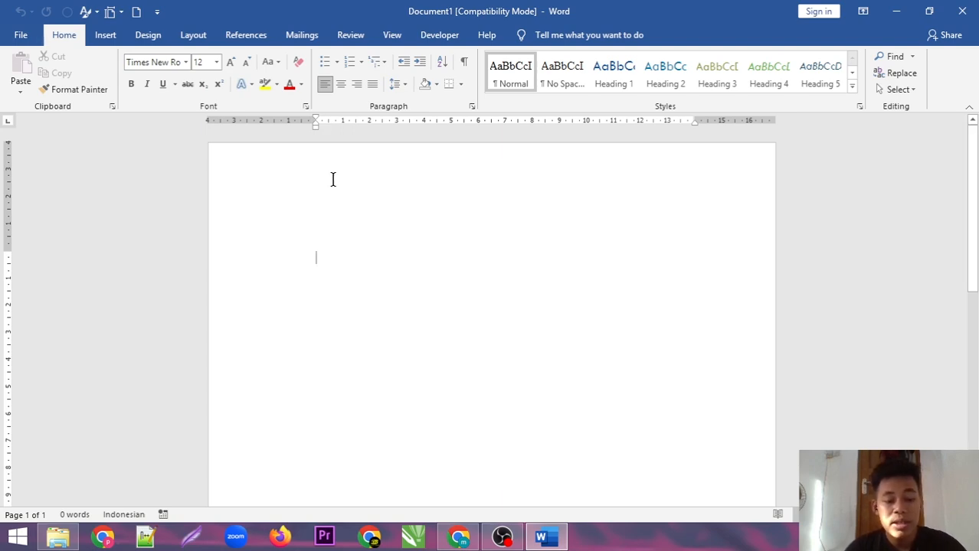
Insert a tab at the start of the blank document's first line
{"action": "key", "text": "Tab"}
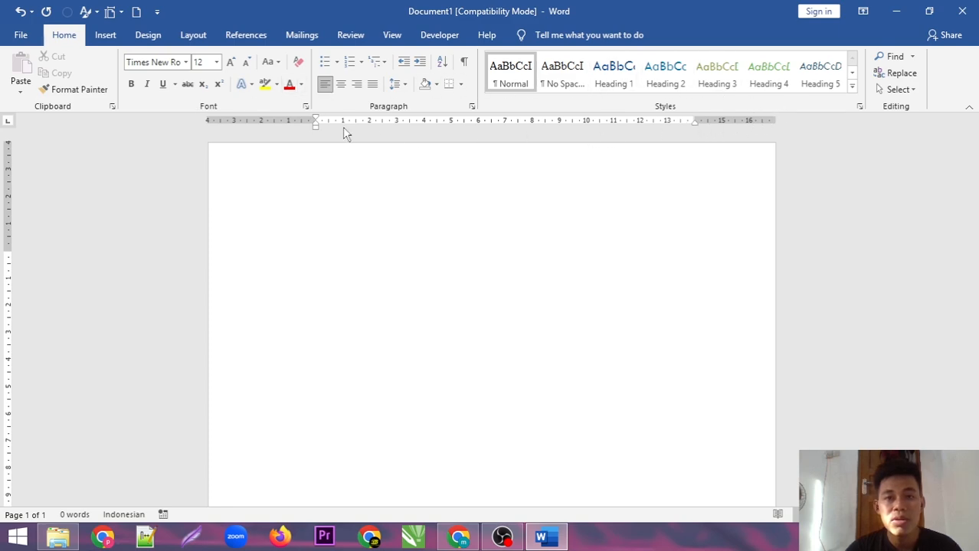
Turn the Ruler off and back on under View so the rulers stay displayed
{"action": "left_click", "coordinate": [391, 35]}
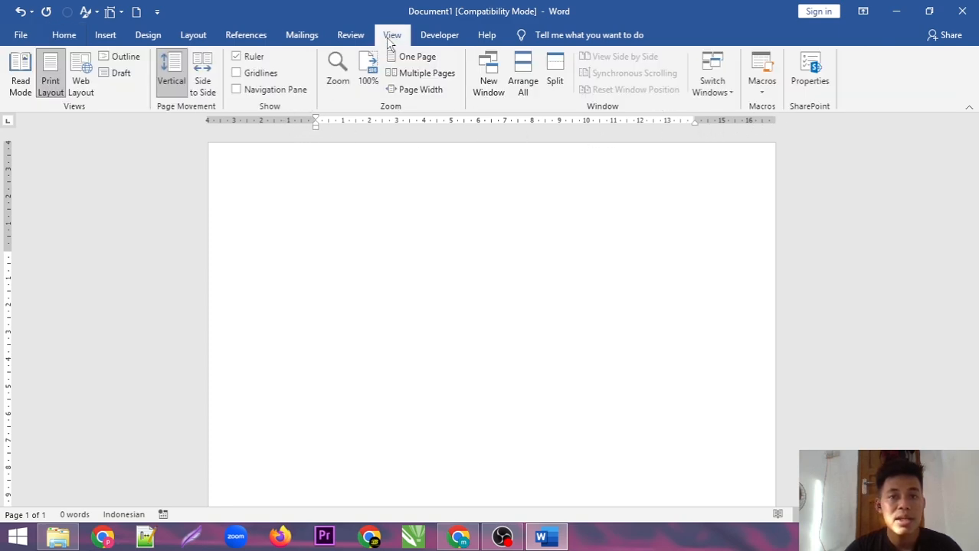
{"action": "left_click", "coordinate": [237, 57]}
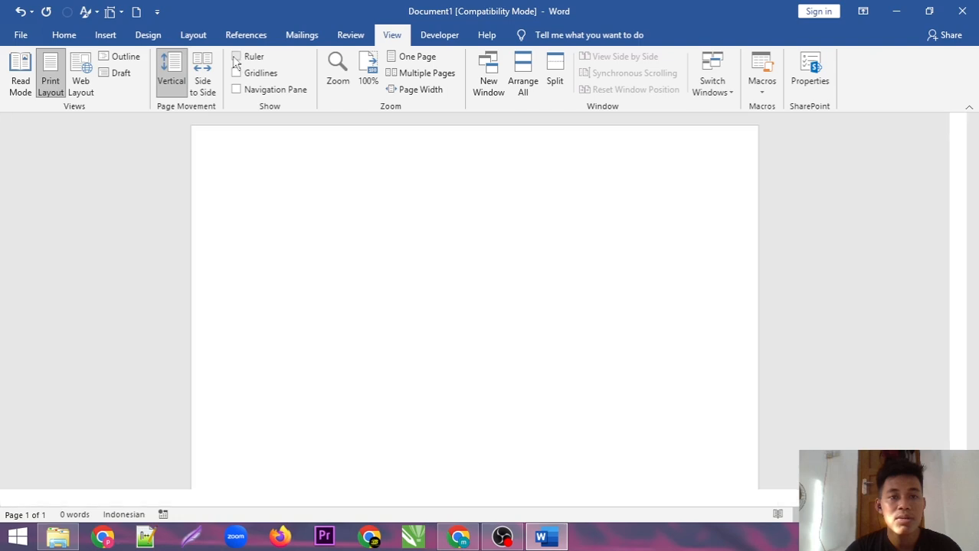
{"action": "left_click", "coordinate": [236, 57]}
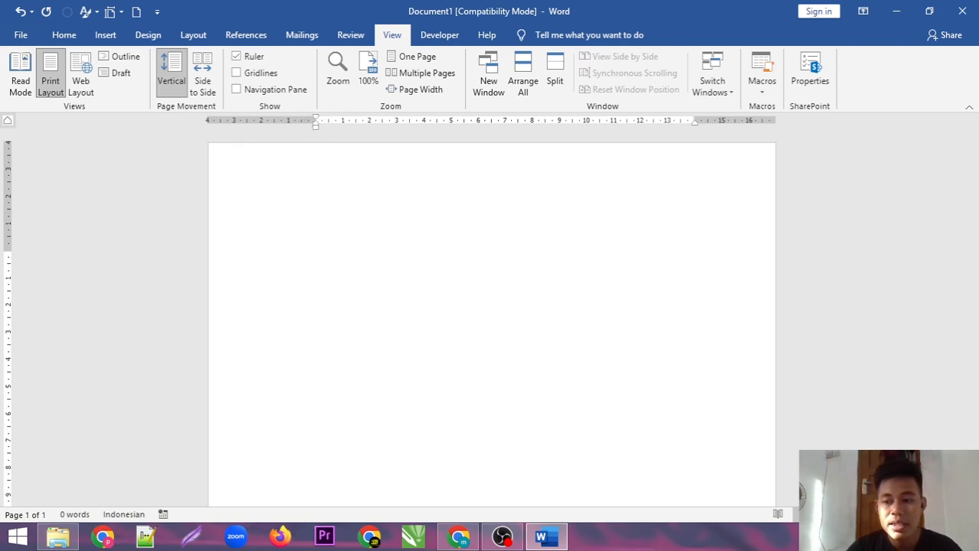
{"action": "scroll", "coordinate": [490, 310], "scroll_direction": "up", "scroll_amount": 2, "text": "ctrl"}
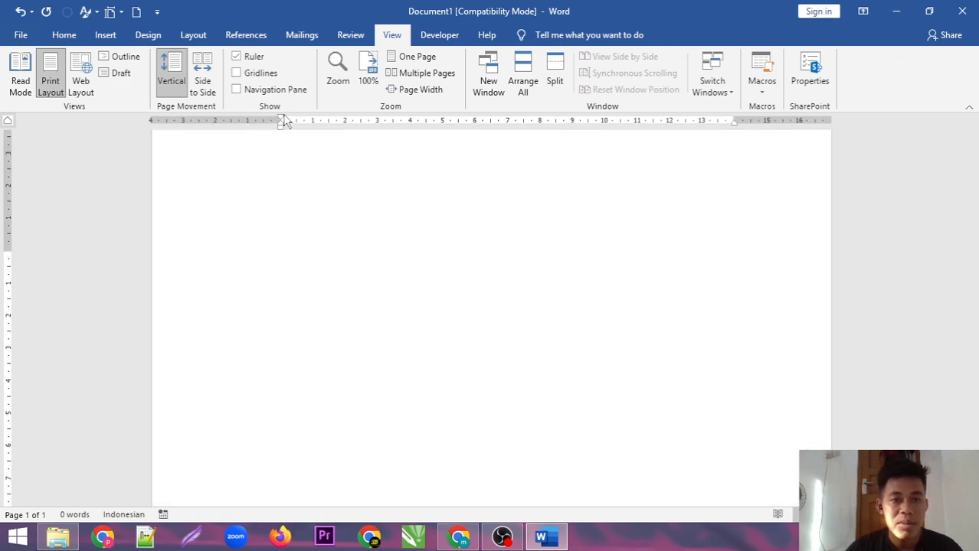
Set the tab selector to Left Tab and place a left tab stop at about 2.5 cm
{"action": "left_click", "coordinate": [7, 124]}
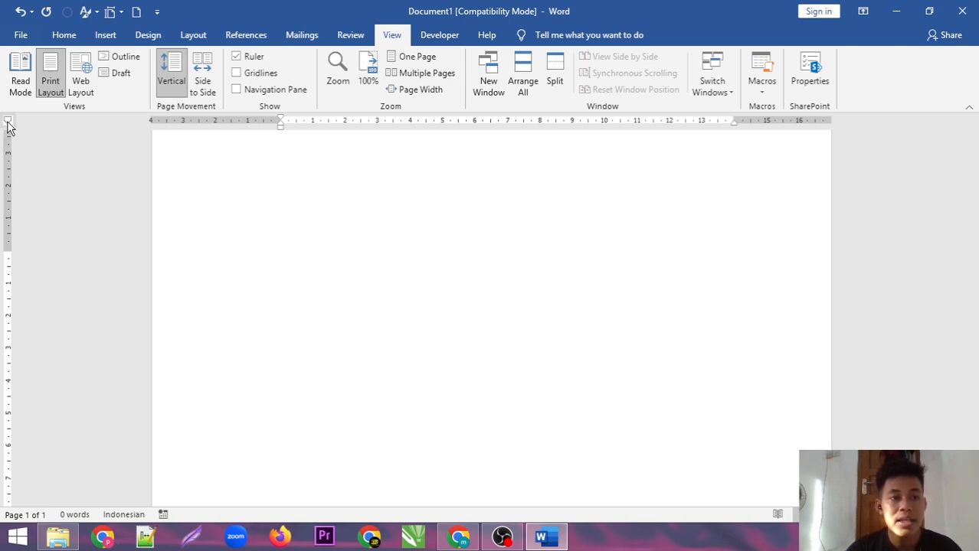
{"action": "left_click", "coordinate": [8, 124]}
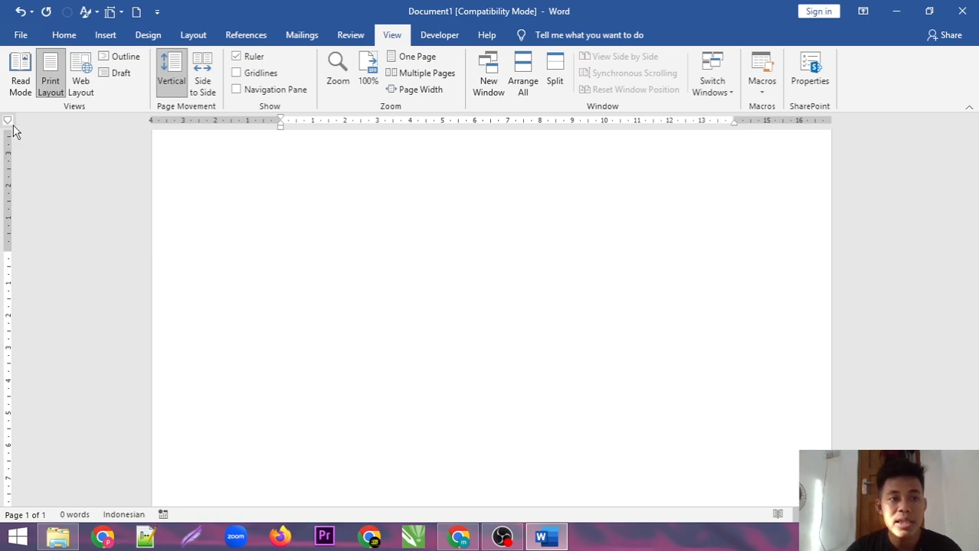
{"action": "mouse_move", "coordinate": [282, 129]}
{"action": "left_mouse_down"}
{"action": "mouse_move", "coordinate": [295, 125]}
{"action": "mouse_move", "coordinate": [283, 131]}
{"action": "left_mouse_up"}
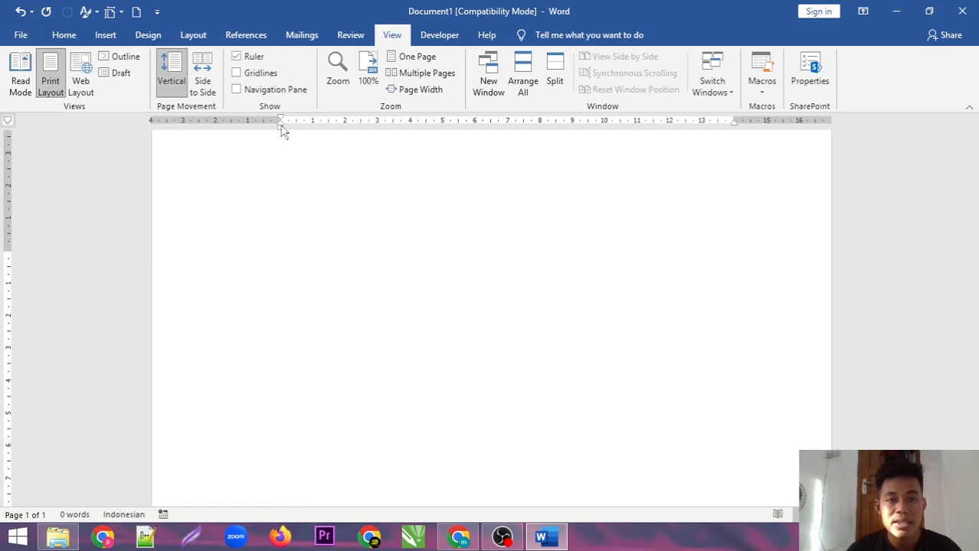
{"action": "left_click", "coordinate": [8, 124]}
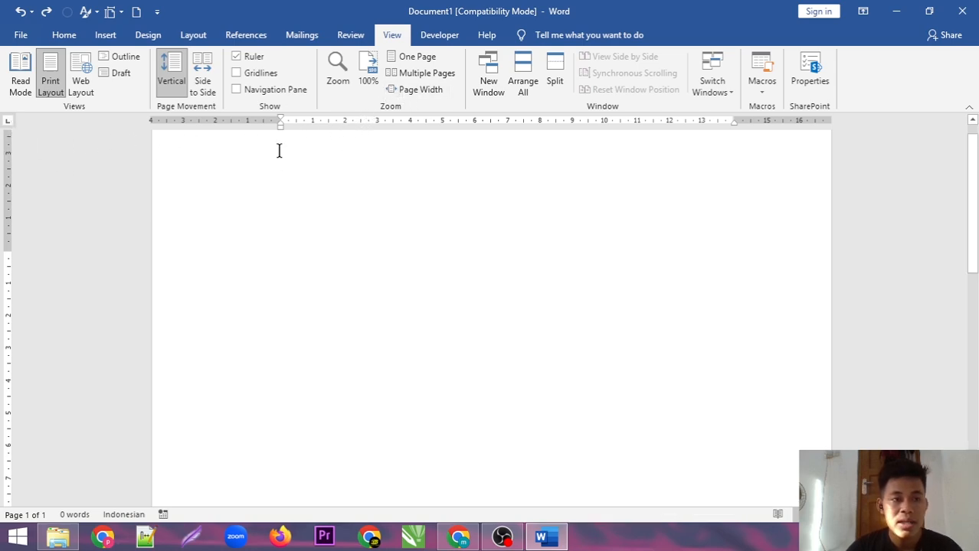
{"action": "left_click", "coordinate": [361, 123]}
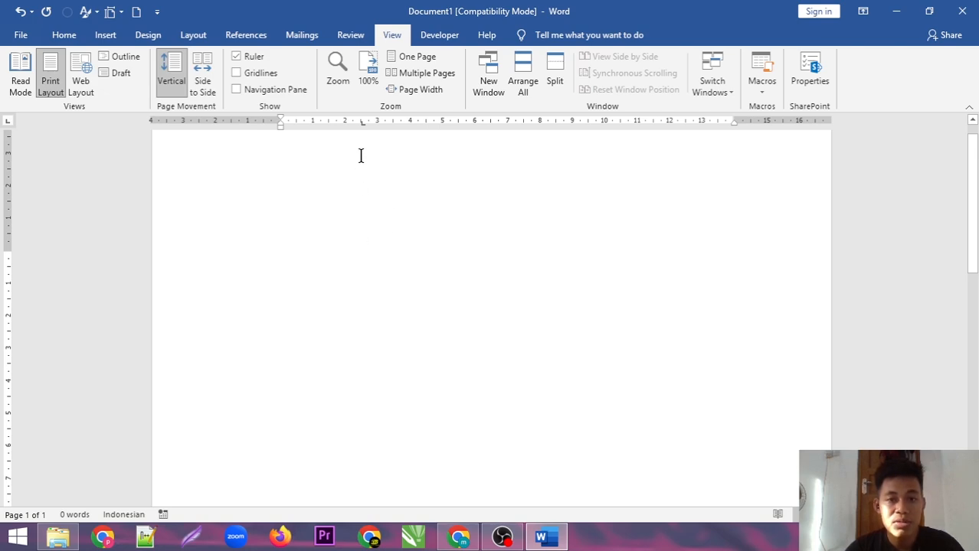
Type Nama, Alamat and No Hp on three lines under the 2.5 cm tab stop
{"action": "left_click_drag", "start_coordinate": [362, 125], "coordinate": [362, 125]}
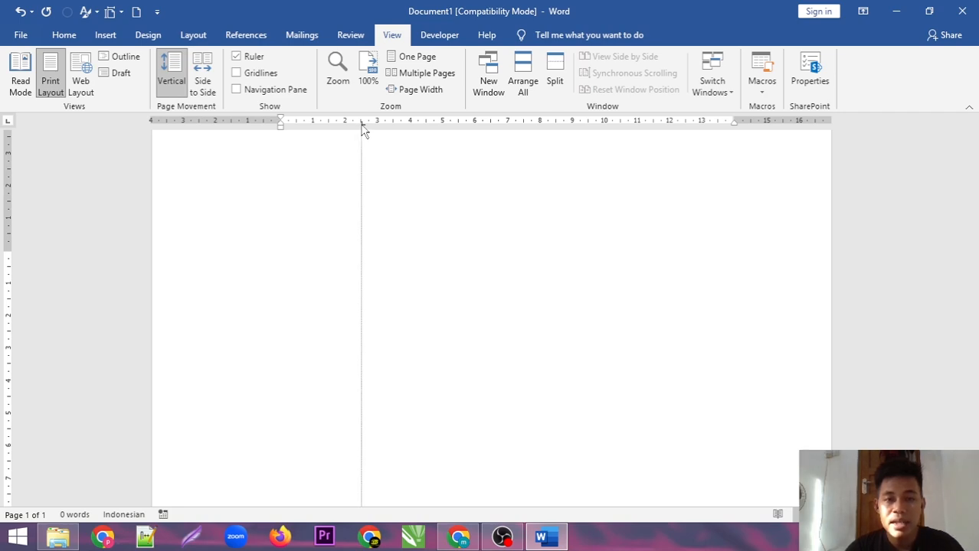
{"action": "left_click_drag", "start_coordinate": [364, 130], "coordinate": [364, 130]}
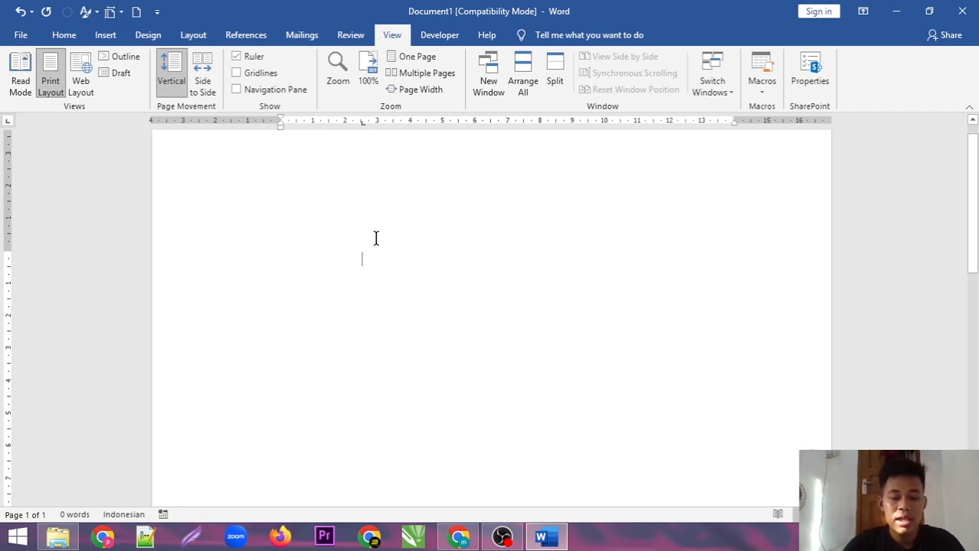
{"action": "type", "text": "Nama"}
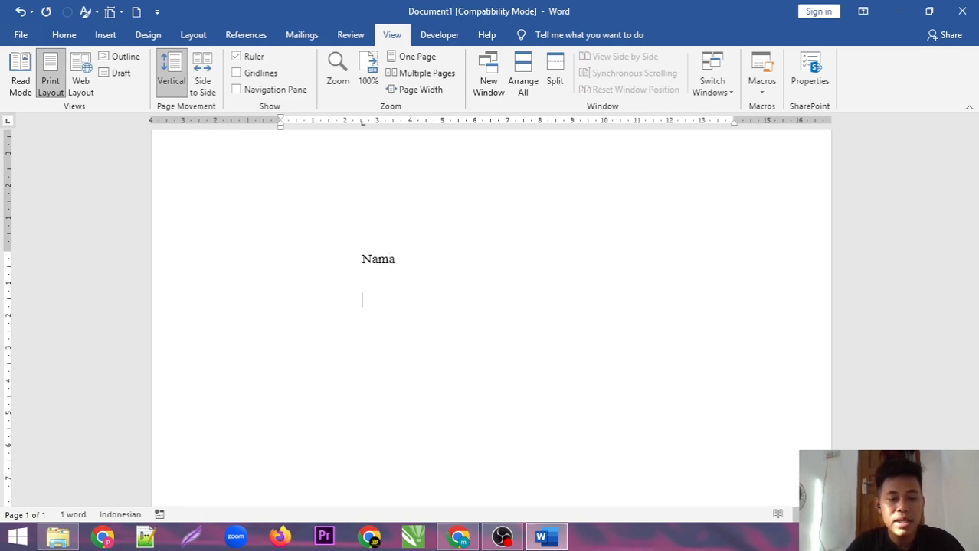
{"action": "key", "text": "Return"}
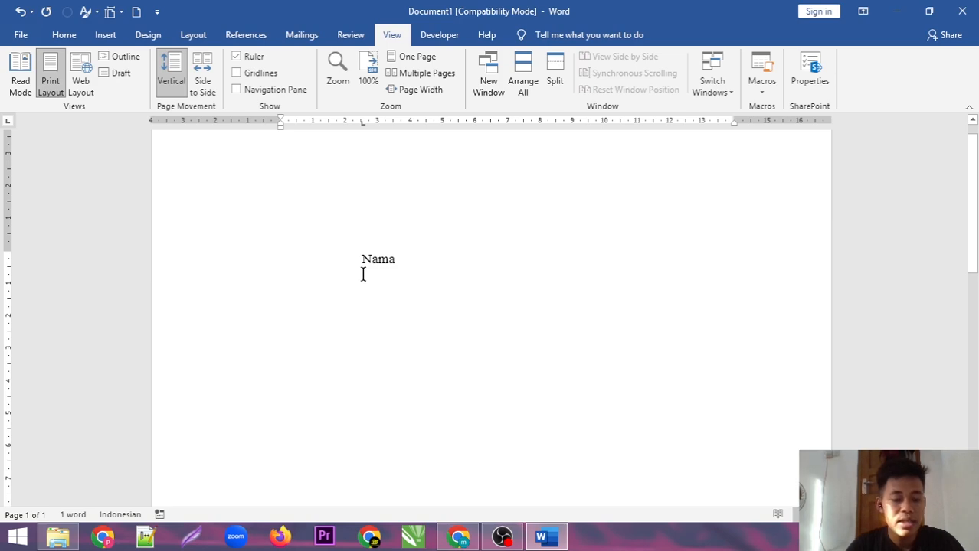
{"action": "type", "text": "Alamat"}
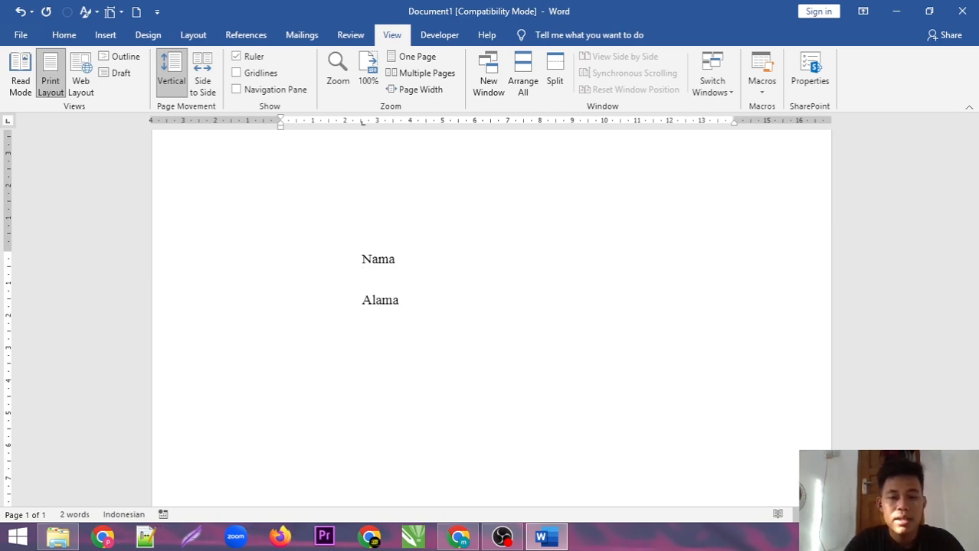
{"action": "left_click", "coordinate": [363, 123]}
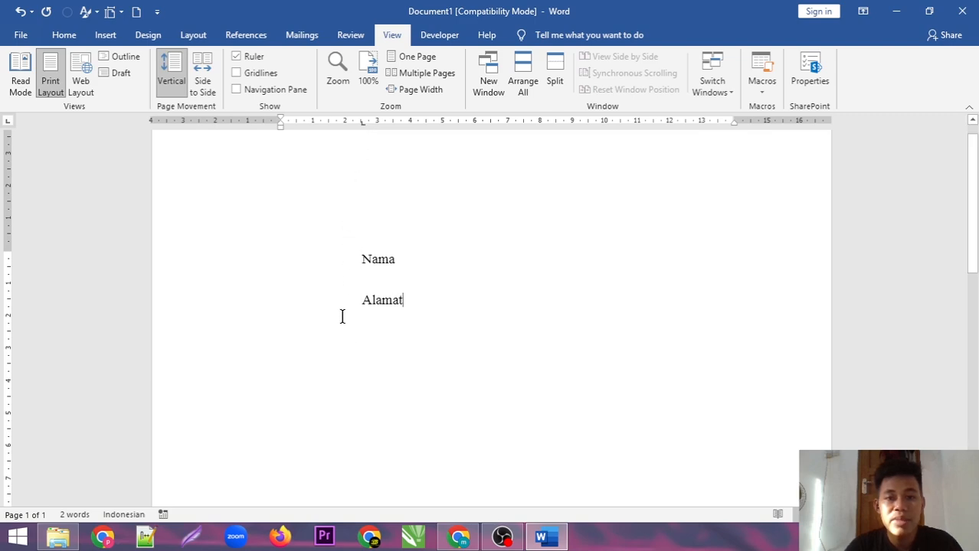
{"action": "key", "text": "Return"}
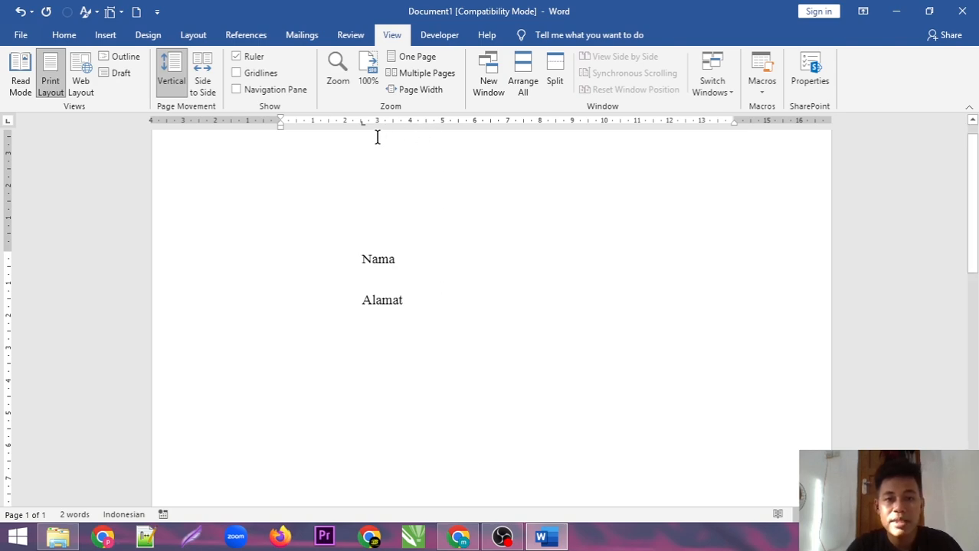
{"action": "type", "text": "N"}
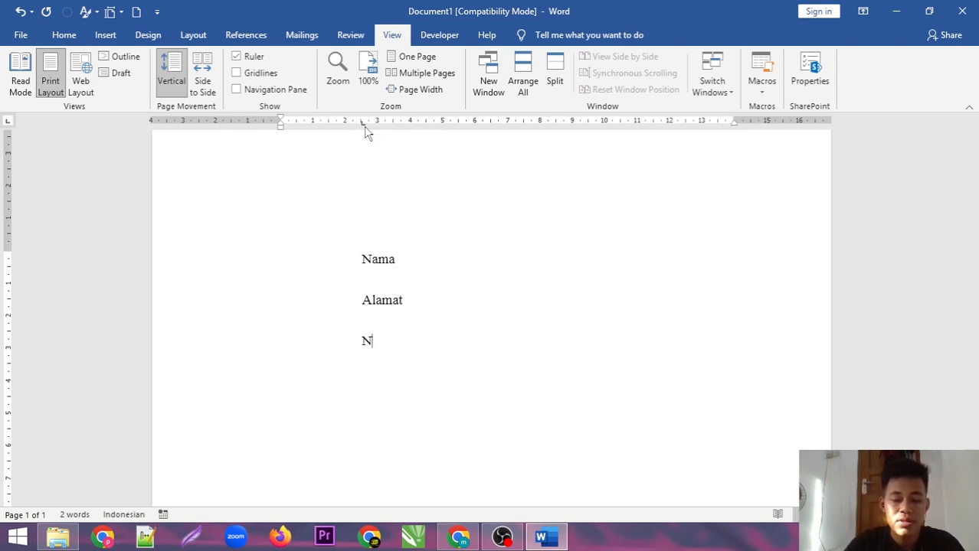
{"action": "type", "text": "o Hp"}
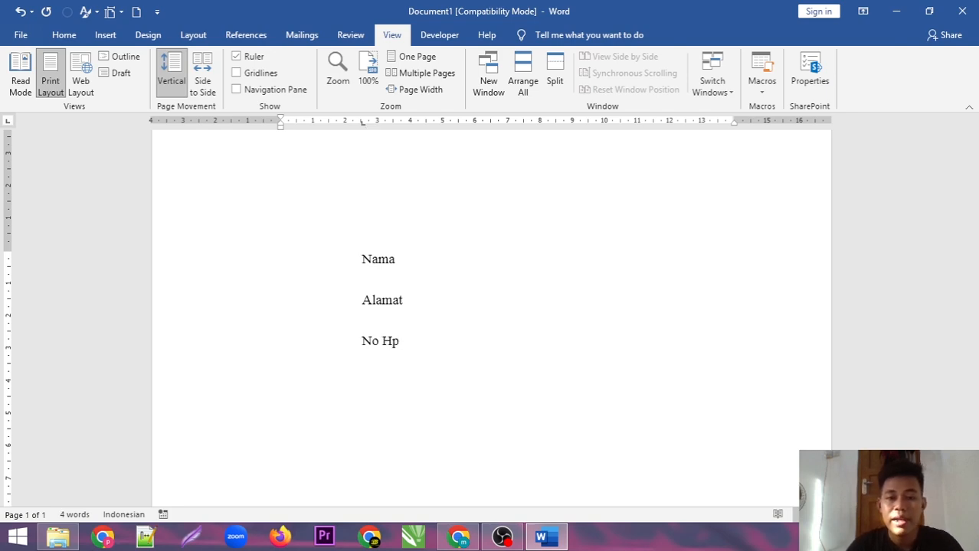
{"action": "left_click", "coordinate": [363, 122]}
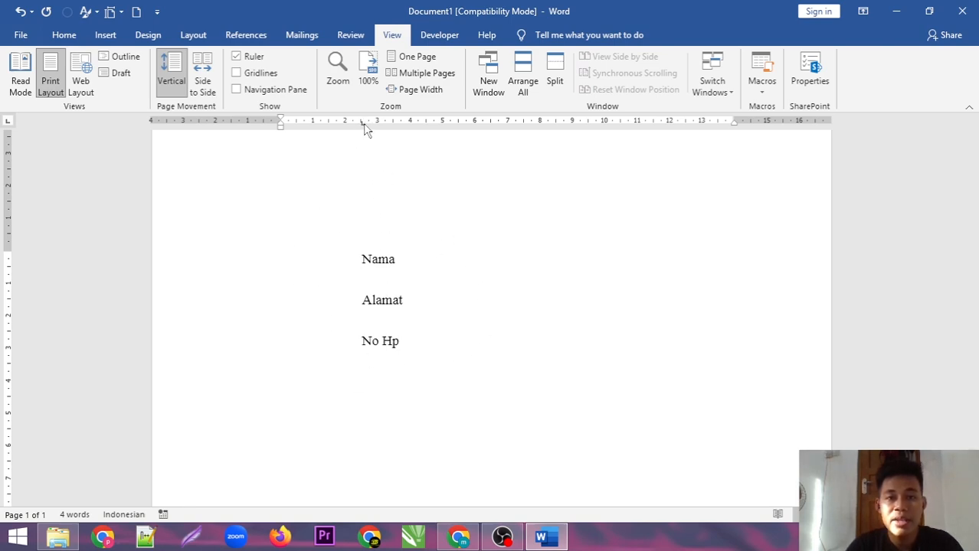
Remove the tab stop from the Nama and No Hp lines and the tab before Alamat
{"action": "left_click_drag", "start_coordinate": [363, 122], "coordinate": [353, 166]}
{"action": "left_click", "coordinate": [363, 304]}
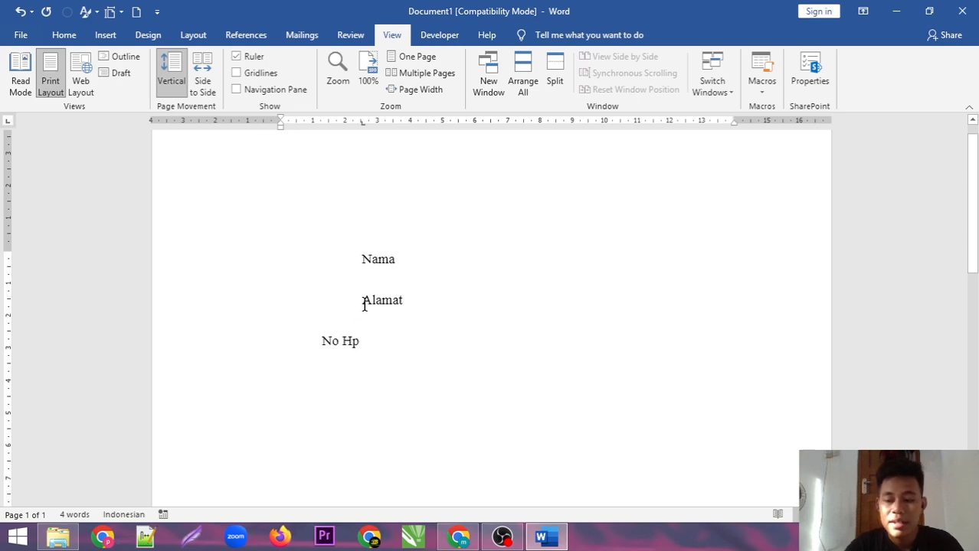
{"action": "key", "text": "BackSpace"}
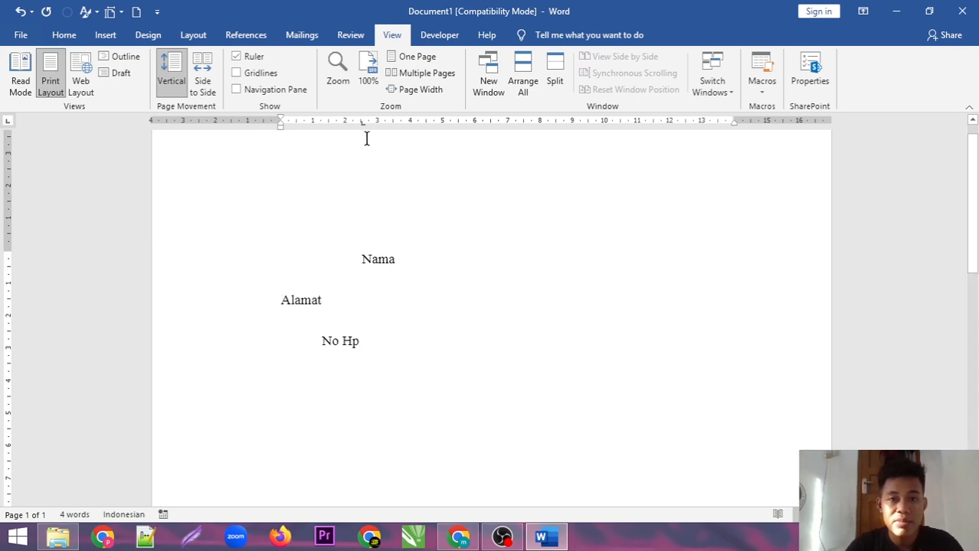
{"action": "left_click", "coordinate": [379, 259]}
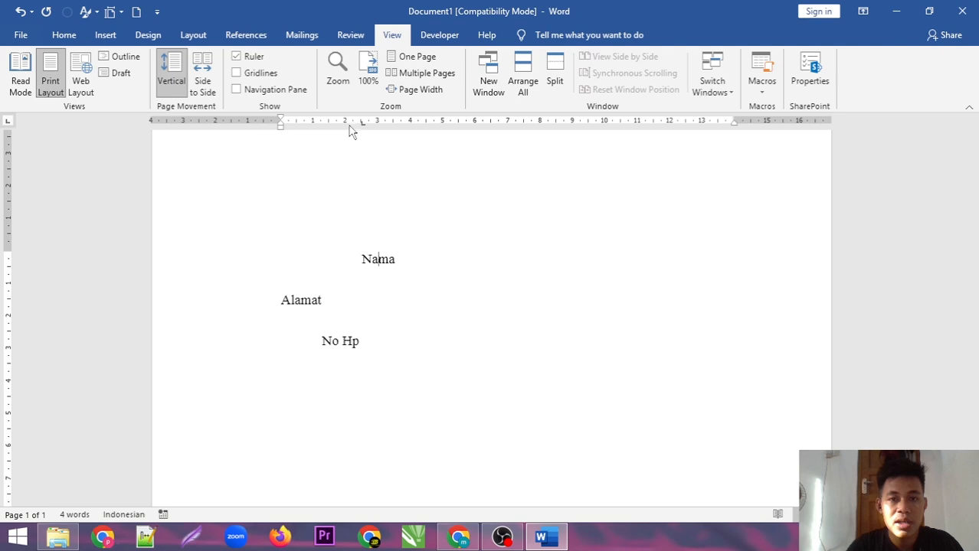
{"action": "left_click_drag", "start_coordinate": [362, 123], "coordinate": [364, 216]}
{"action": "left_click", "coordinate": [343, 341]}
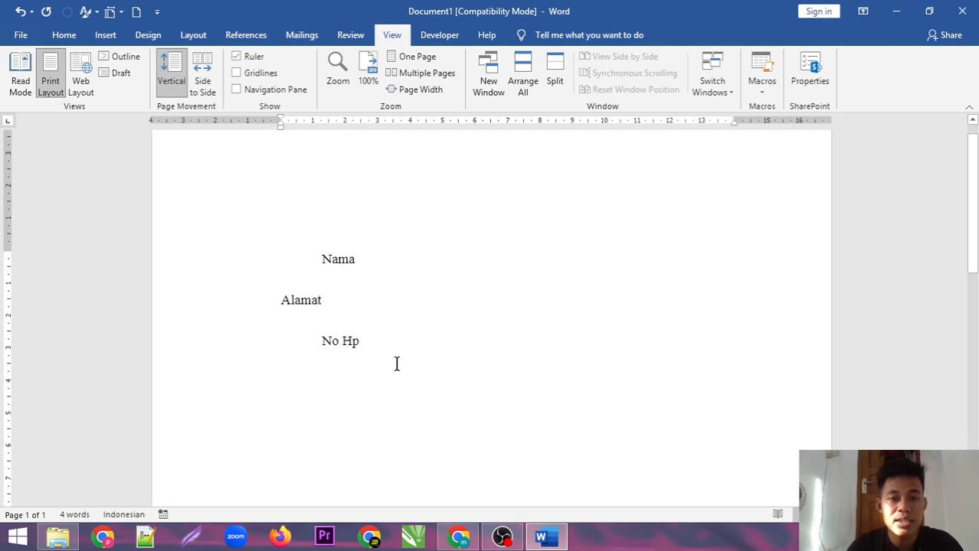
{"action": "left_click_drag", "start_coordinate": [396, 363], "coordinate": [275, 259]}
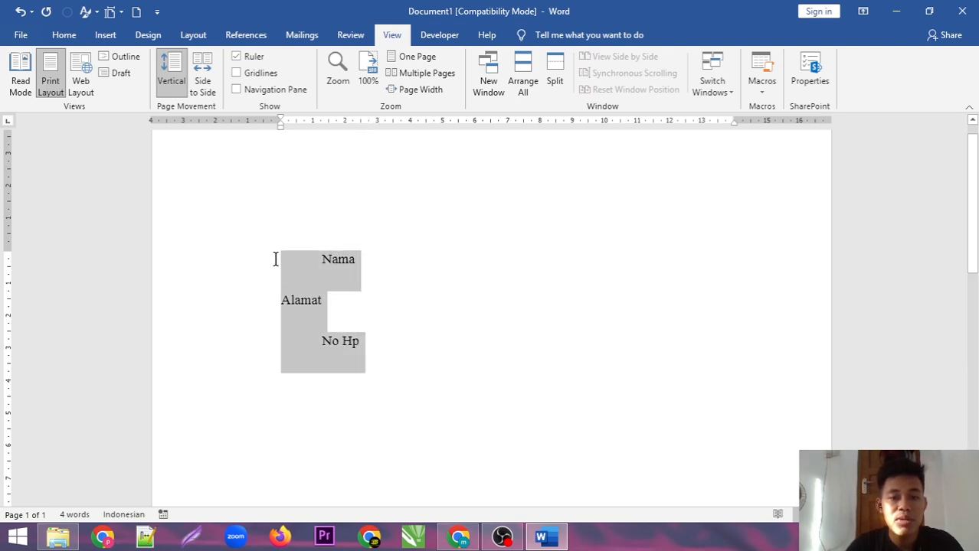
Indent Alamat with a tab so it lines up with Nama and No Hp
{"action": "left_click", "coordinate": [363, 125]}
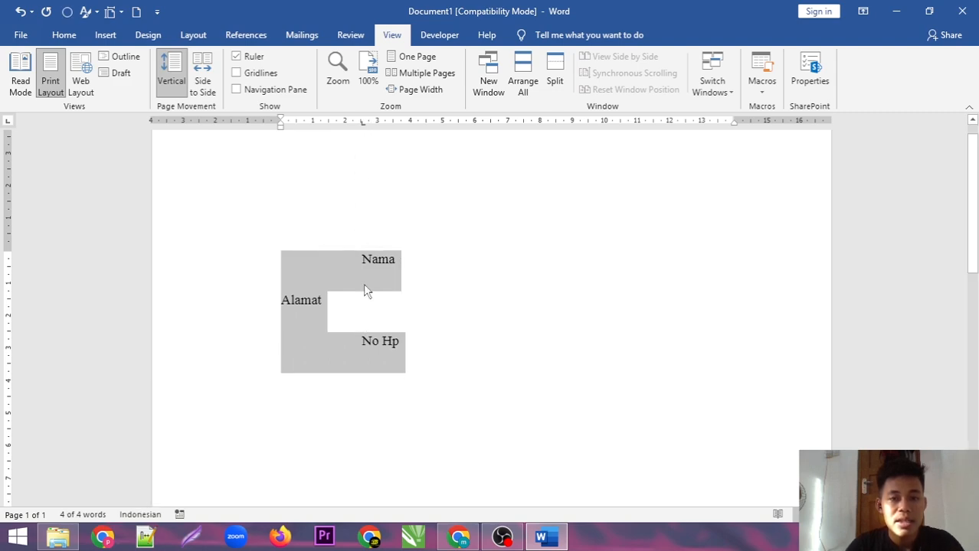
{"action": "left_click", "coordinate": [329, 301]}
{"action": "left_click", "coordinate": [267, 314]}
{"action": "left_click", "coordinate": [283, 301]}
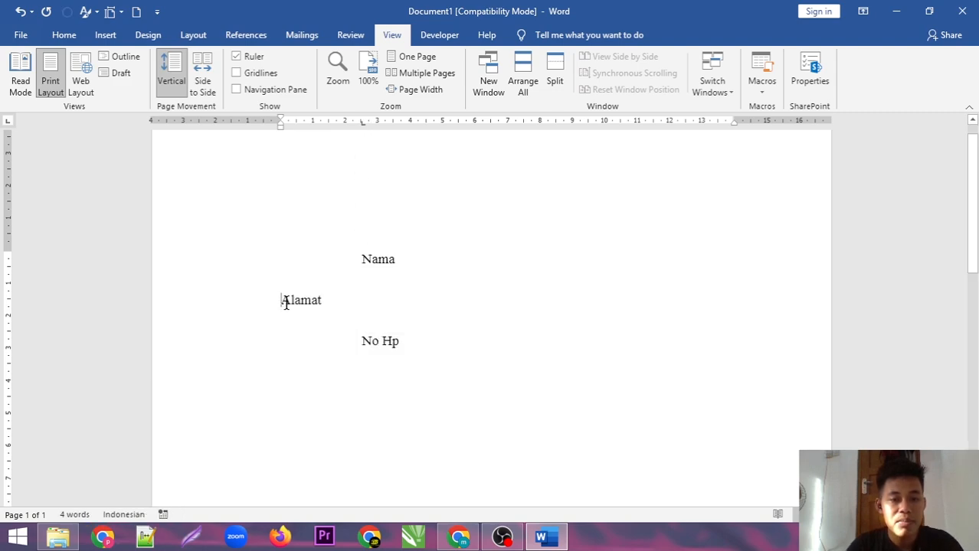
{"action": "key", "text": "Tab"}
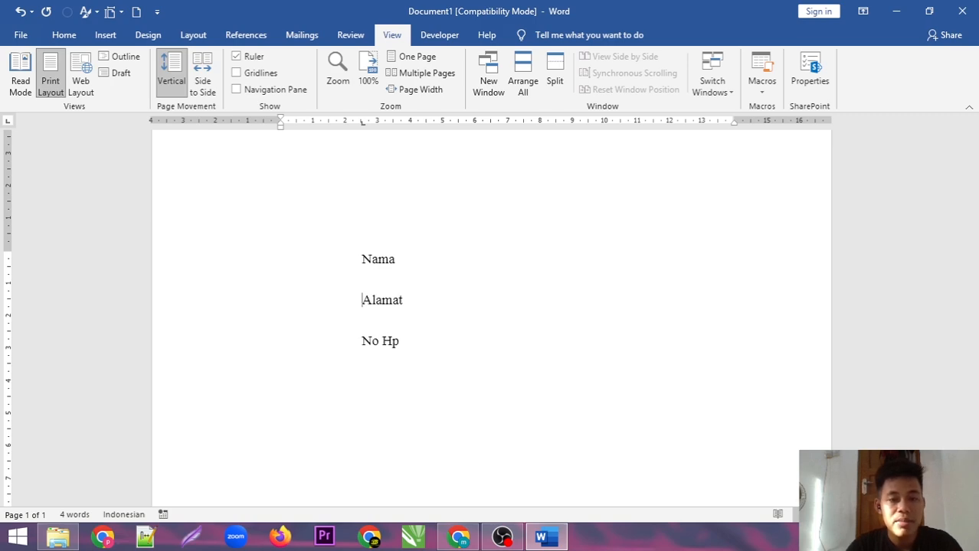
{"action": "left_click", "coordinate": [363, 124]}
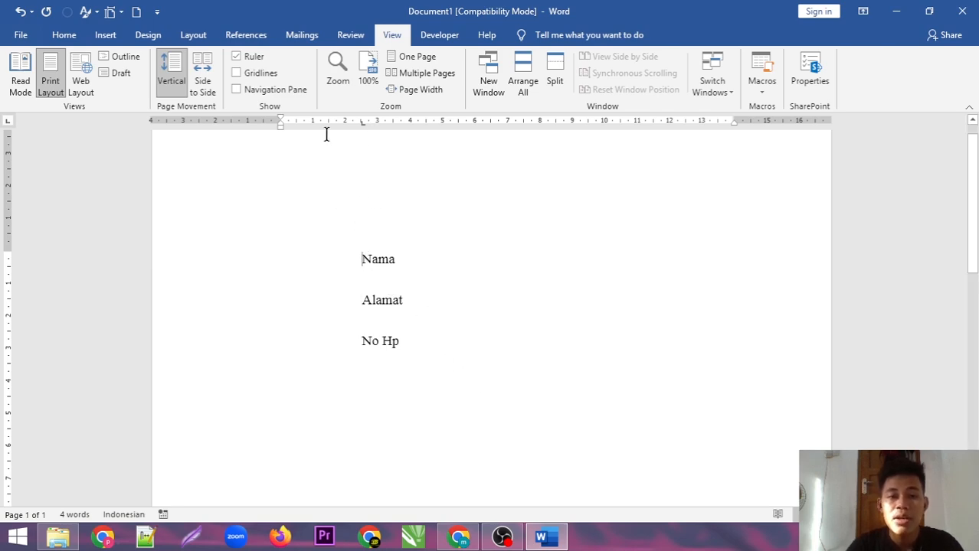
Remove the tab stop from all three lines and delete the labels
{"action": "left_click_drag", "start_coordinate": [451, 376], "coordinate": [330, 277]}
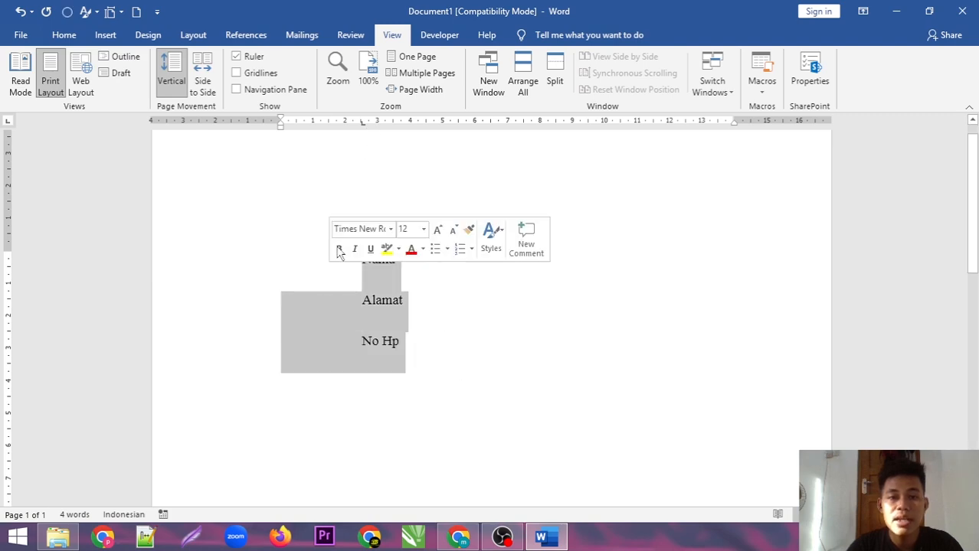
{"action": "left_click_drag", "start_coordinate": [364, 124], "coordinate": [363, 155]}
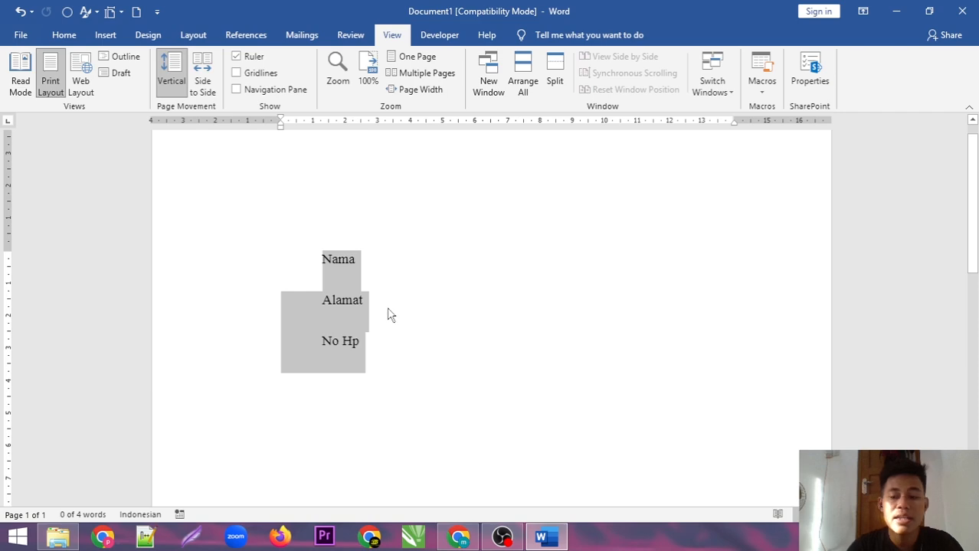
{"action": "key", "text": "Delete"}
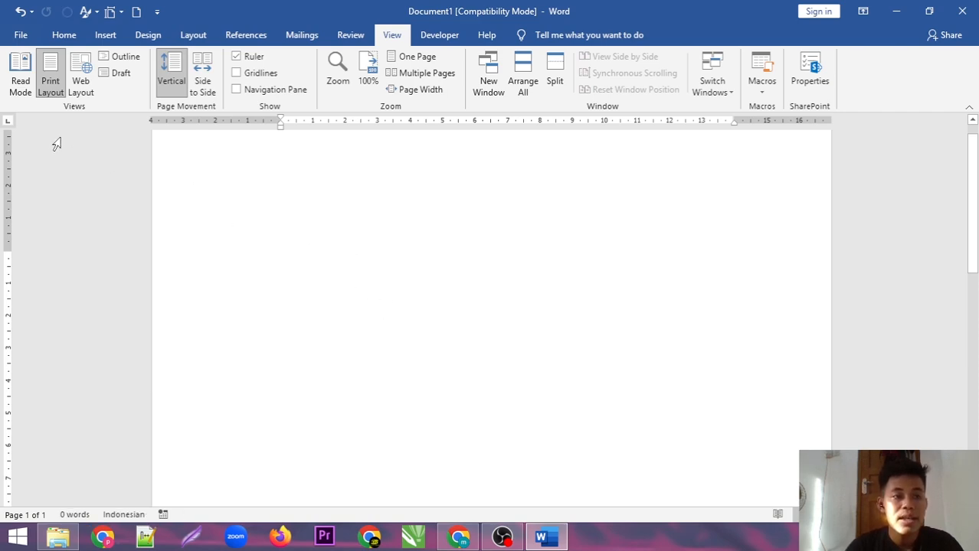
Switch to a Center Tab and type NAMA, ALAMAT and NO HP on three lines
{"action": "left_click", "coordinate": [9, 122]}
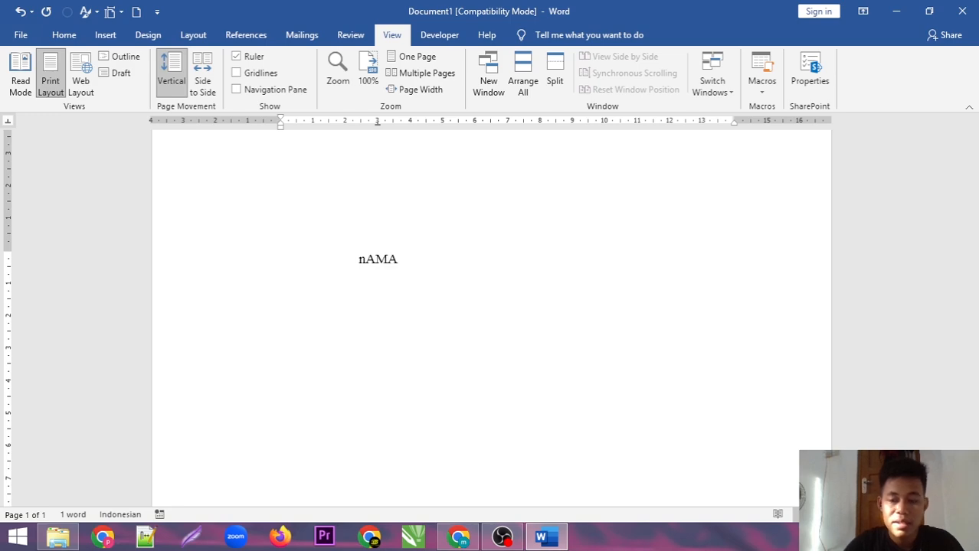
{"action": "key", "text": "BackSpace"}
{"action": "key", "text": "BackSpace"}
{"action": "key", "text": "BackSpace"}
{"action": "key", "text": "BackSpace"}
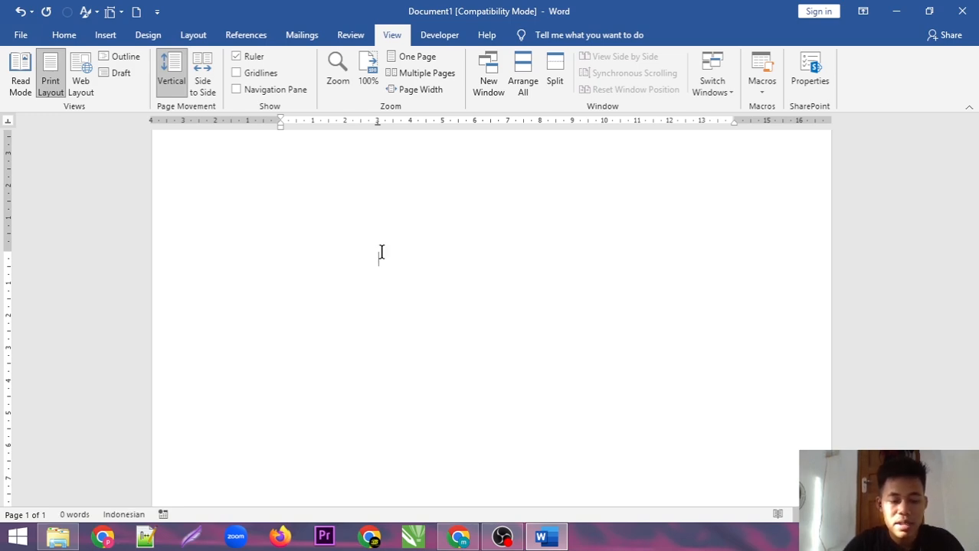
{"action": "type", "text": "NAMA"}
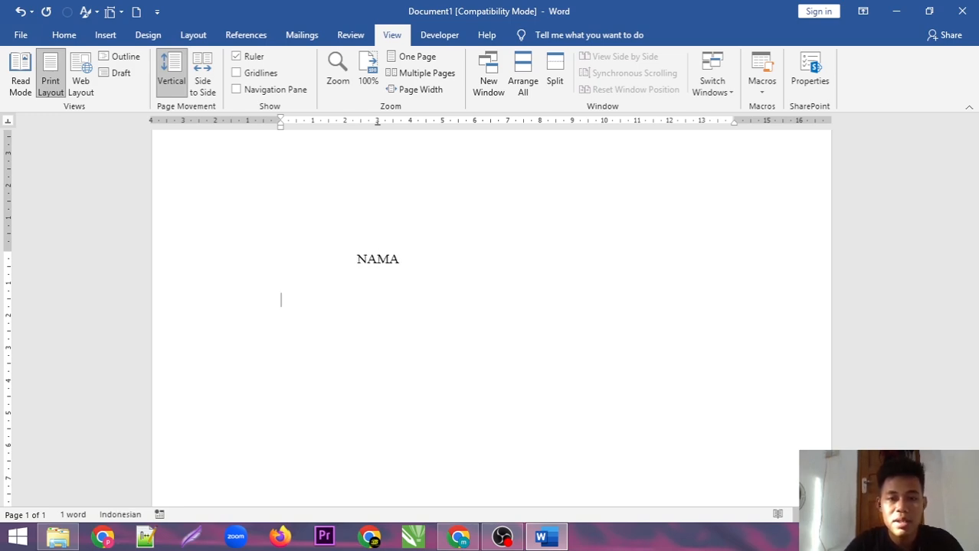
{"action": "key", "text": "Return"}
{"action": "type", "text": "Al"}
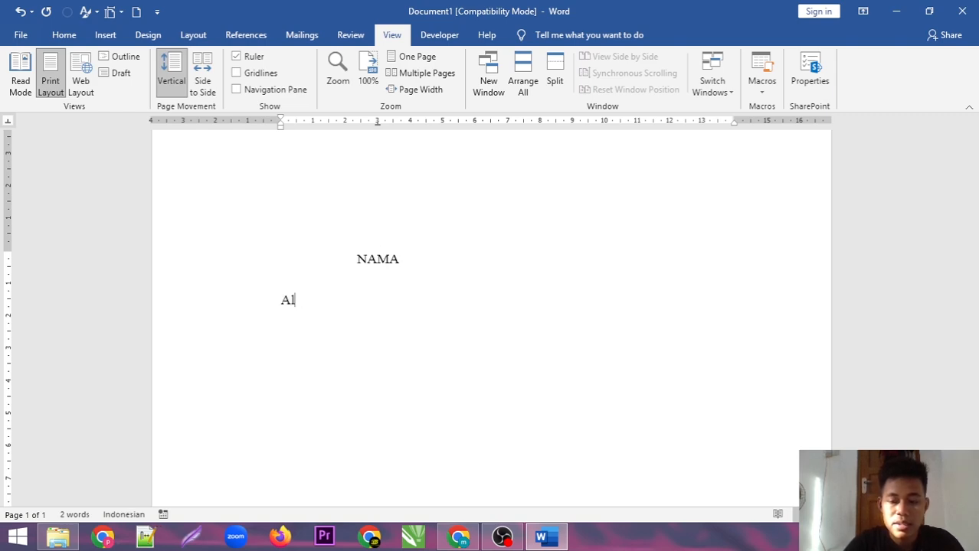
{"action": "type", "text": "LAMAt"}
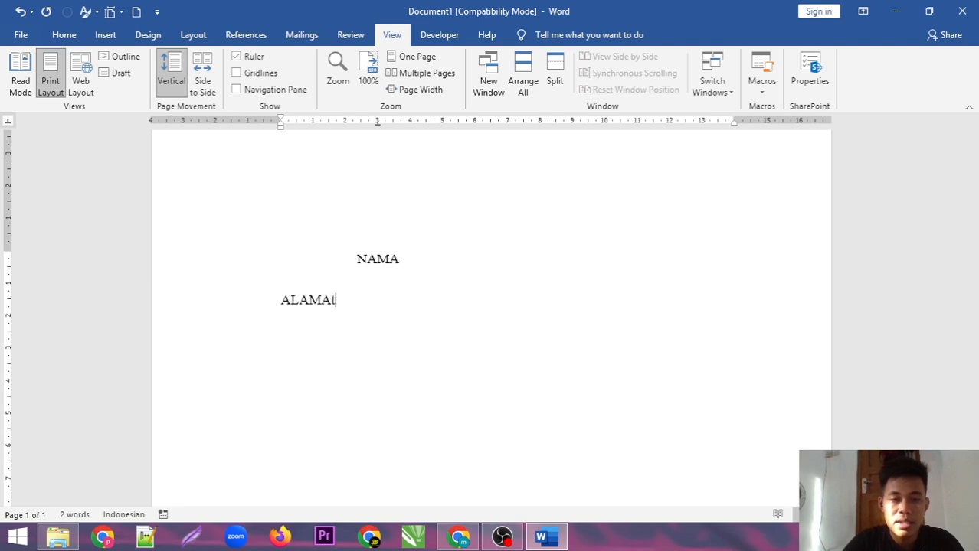
{"action": "type", "text": "T"}
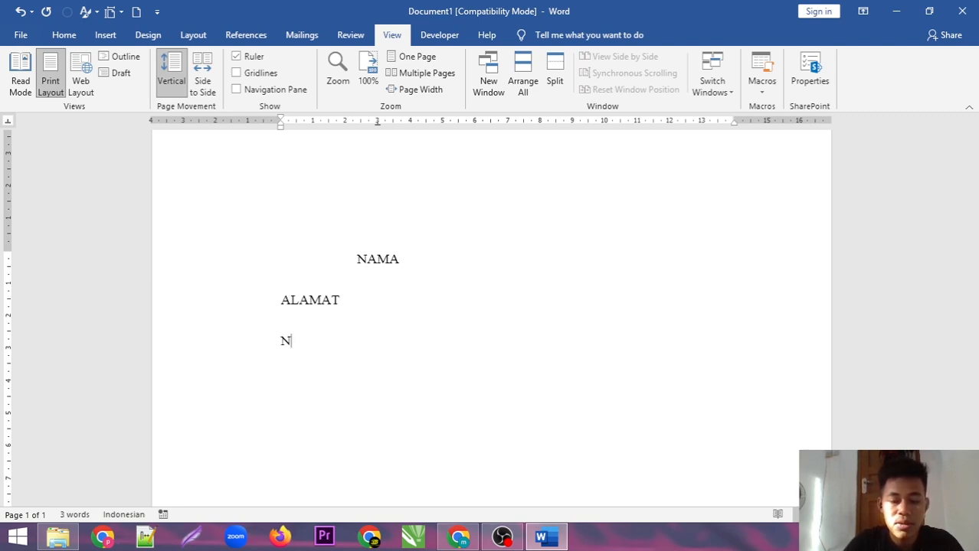
{"action": "type", "text": "O"}
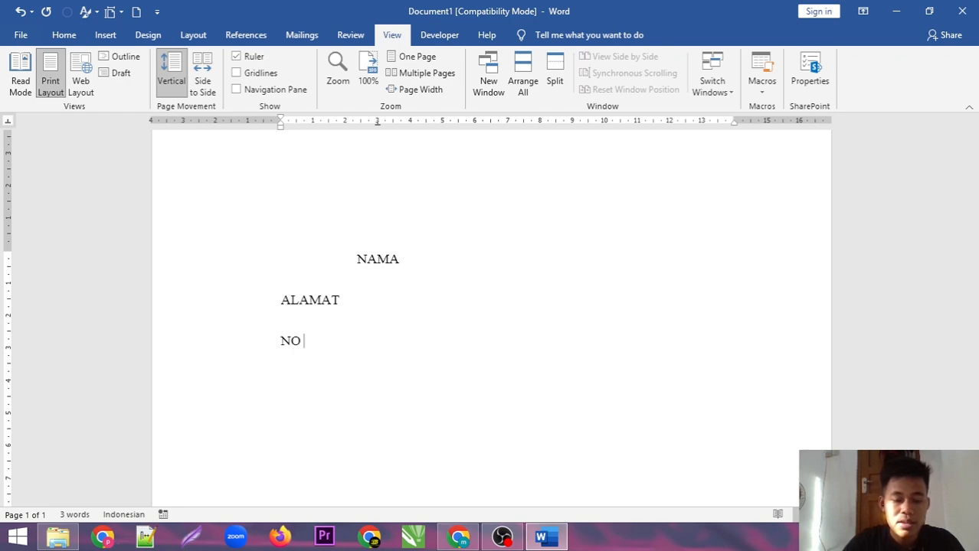
{"action": "type", "text": " HO"}
{"action": "key", "text": "BackSpace"}
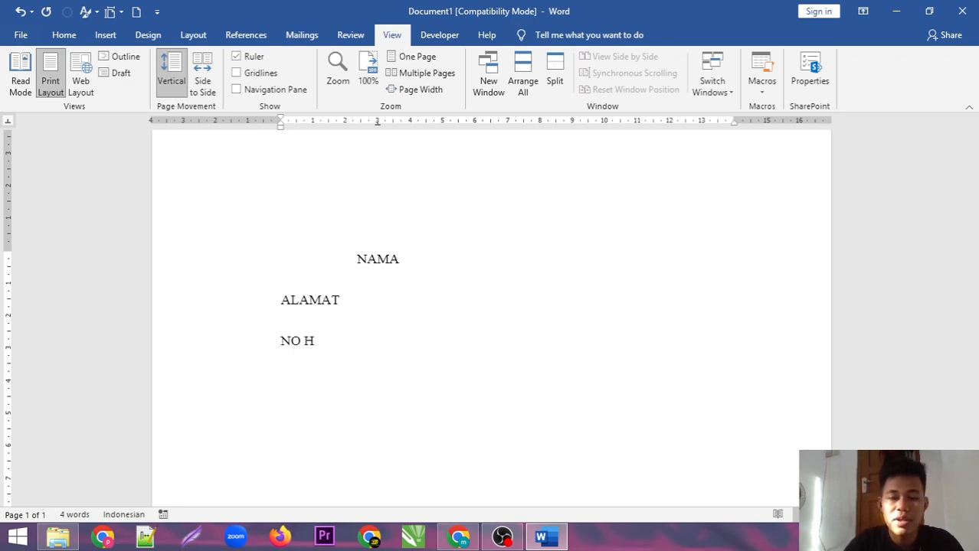
{"action": "type", "text": "P"}
Indent ALAMAT and NO HP with tabs so they centre on the tab stop
{"action": "left_click", "coordinate": [278, 300]}
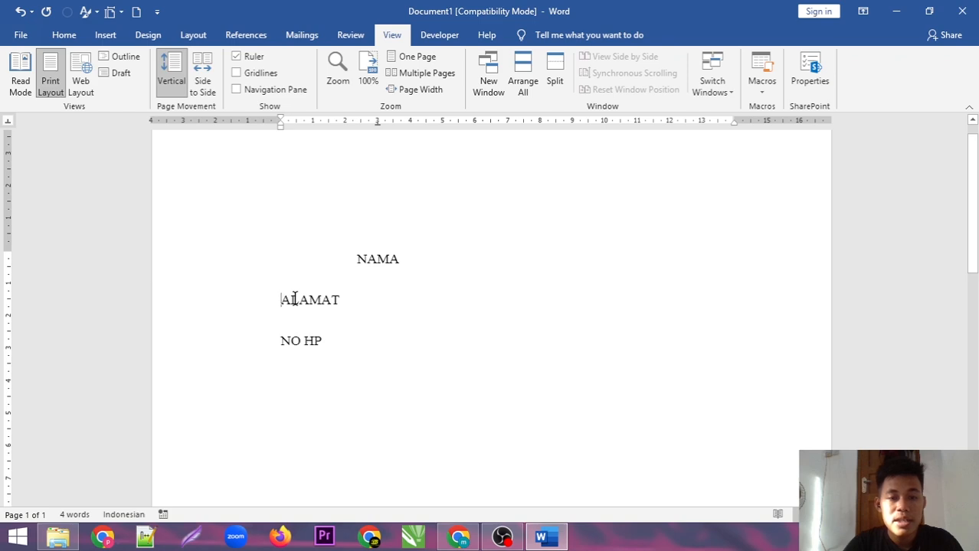
{"action": "key", "text": "Tab"}
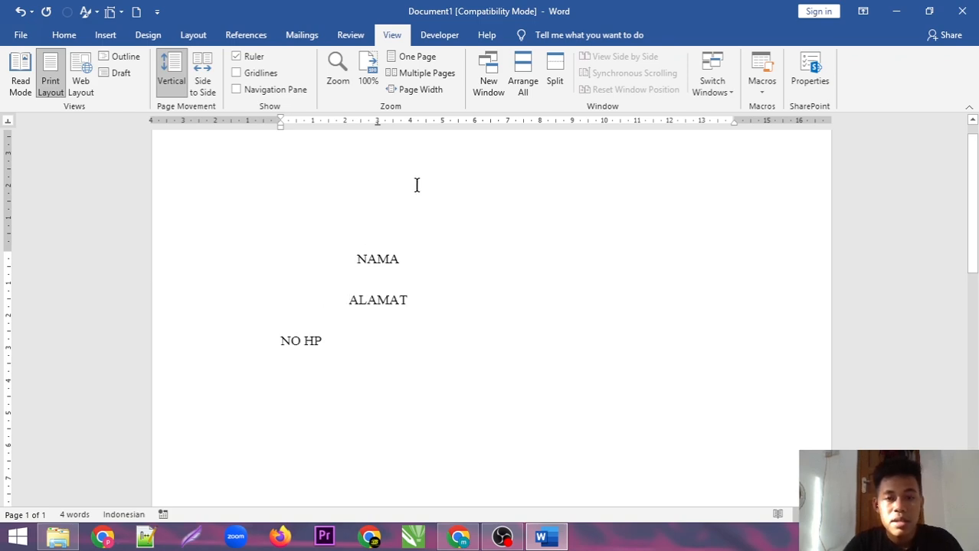
{"action": "left_click", "coordinate": [279, 344]}
{"action": "key", "text": "Tab"}
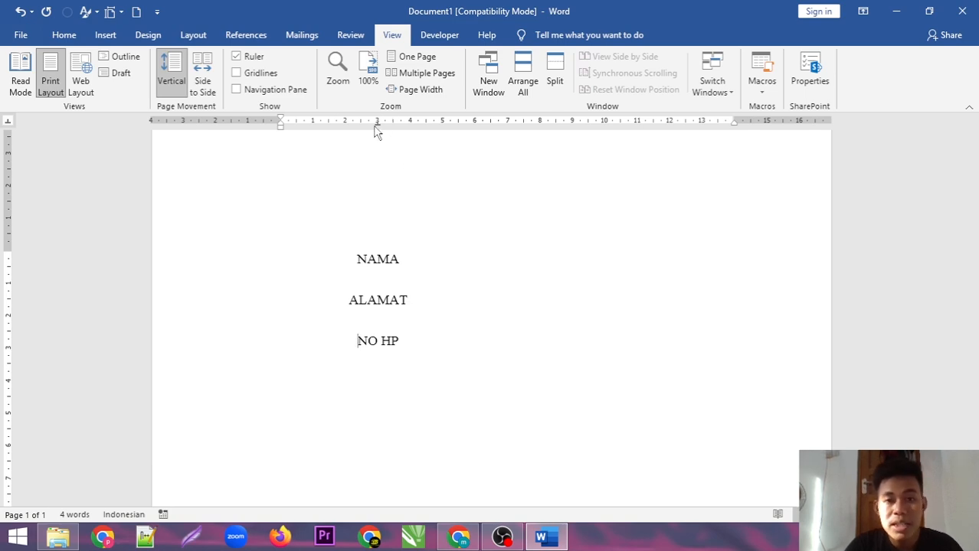
Move the centre tab to about 7 cm and back to 5.5 cm, then remove it
{"action": "left_click_drag", "start_coordinate": [377, 124], "coordinate": [378, 126]}
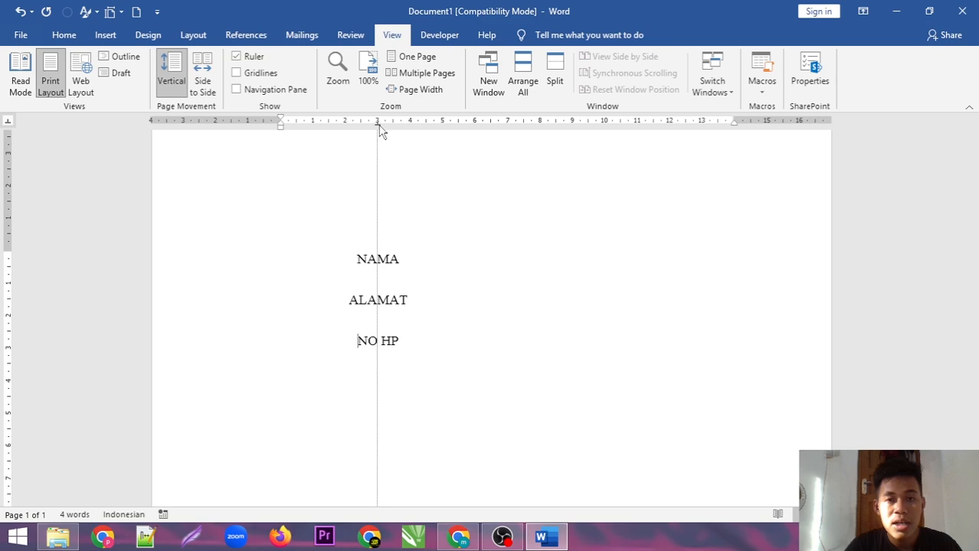
{"action": "left_click_drag", "start_coordinate": [381, 131], "coordinate": [379, 128]}
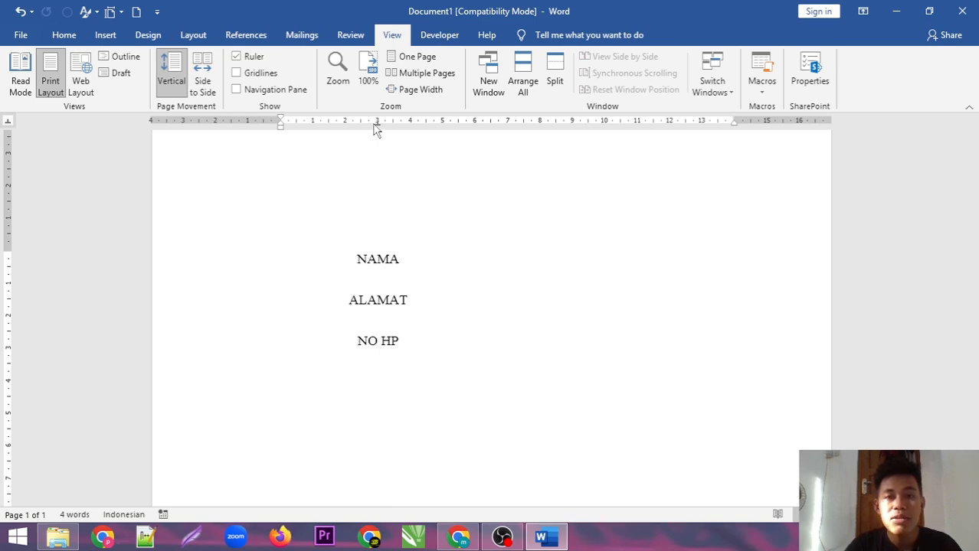
{"action": "mouse_move", "coordinate": [379, 129]}
{"action": "left_mouse_down"}
{"action": "mouse_move", "coordinate": [437, 131]}
{"action": "mouse_move", "coordinate": [351, 146]}
{"action": "left_mouse_up"}
{"action": "key", "text": "ctrl+z"}
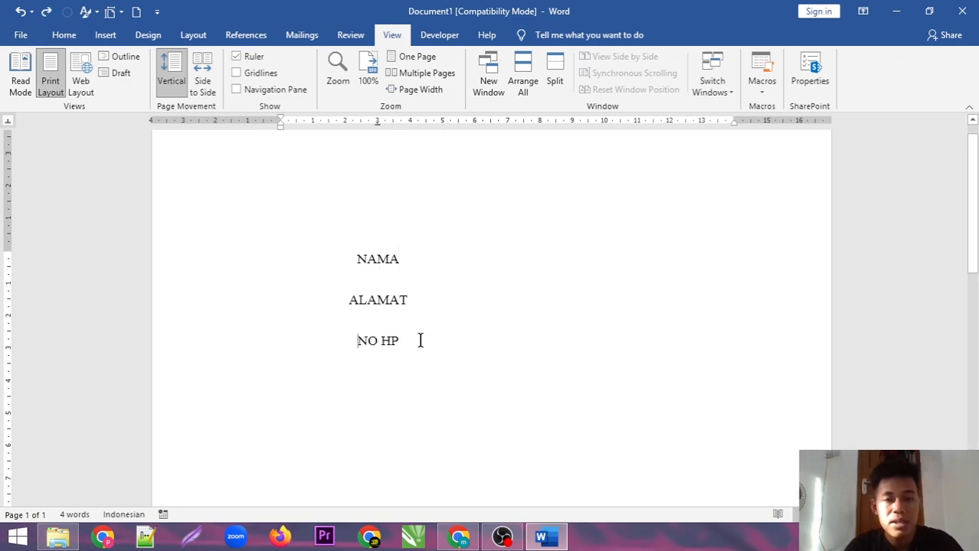
{"action": "left_click_drag", "start_coordinate": [420, 338], "coordinate": [345, 262]}
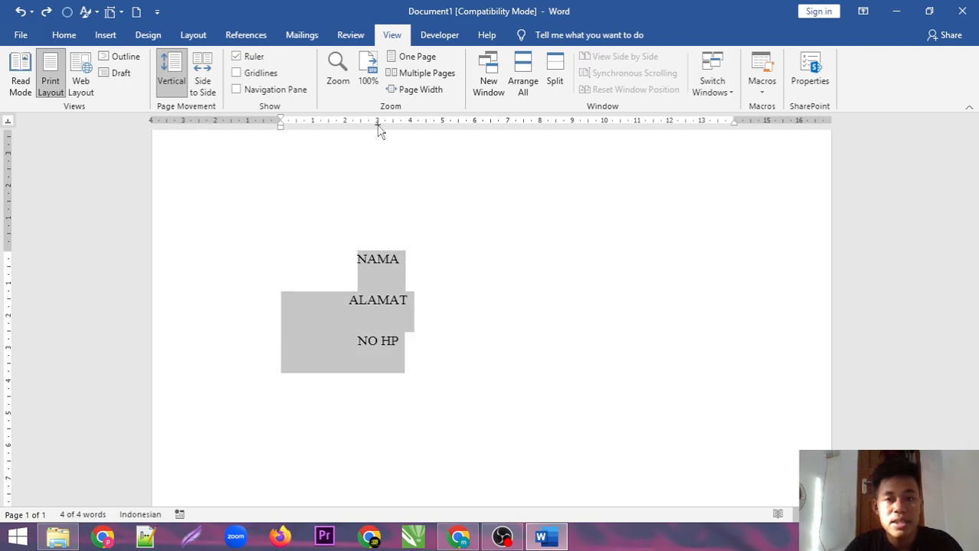
{"action": "mouse_move", "coordinate": [376, 127]}
{"action": "left_mouse_down"}
{"action": "mouse_move", "coordinate": [548, 147]}
{"action": "mouse_move", "coordinate": [492, 146]}
{"action": "mouse_move", "coordinate": [499, 129]}
{"action": "mouse_move", "coordinate": [525, 125]}
{"action": "mouse_move", "coordinate": [614, 137]}
{"action": "left_mouse_up"}
{"action": "left_click_drag", "start_coordinate": [417, 140], "coordinate": [462, 132]}
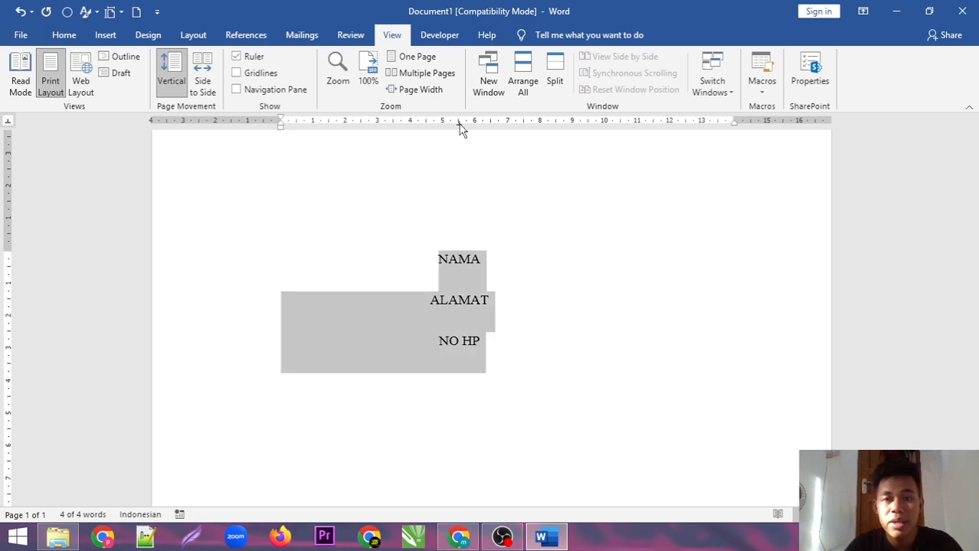
{"action": "left_click_drag", "start_coordinate": [459, 136], "coordinate": [385, 260]}
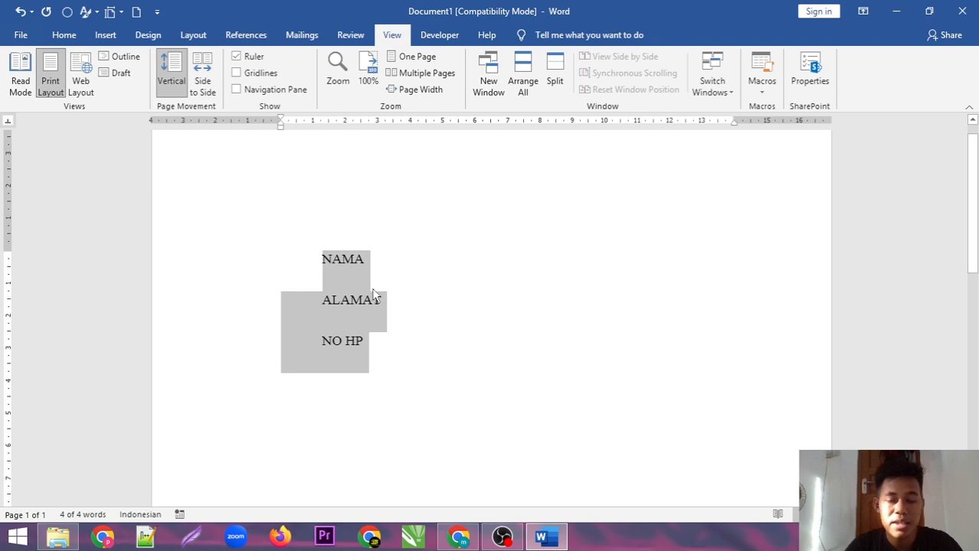
Delete the uppercase lines, set a right tab at 3 cm, and type Nama, Alamat, No Hp
{"action": "key", "text": "BackSpace"}
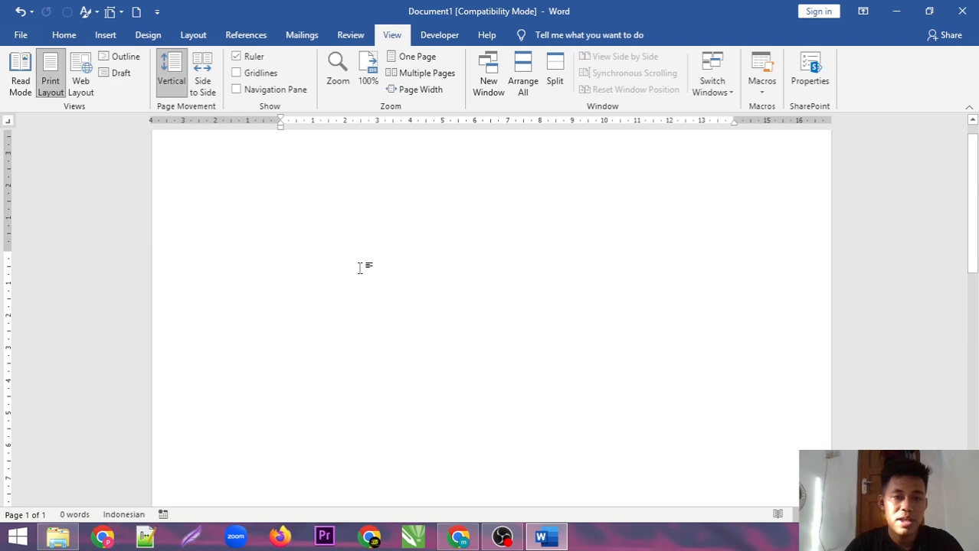
{"action": "left_click", "coordinate": [377, 122]}
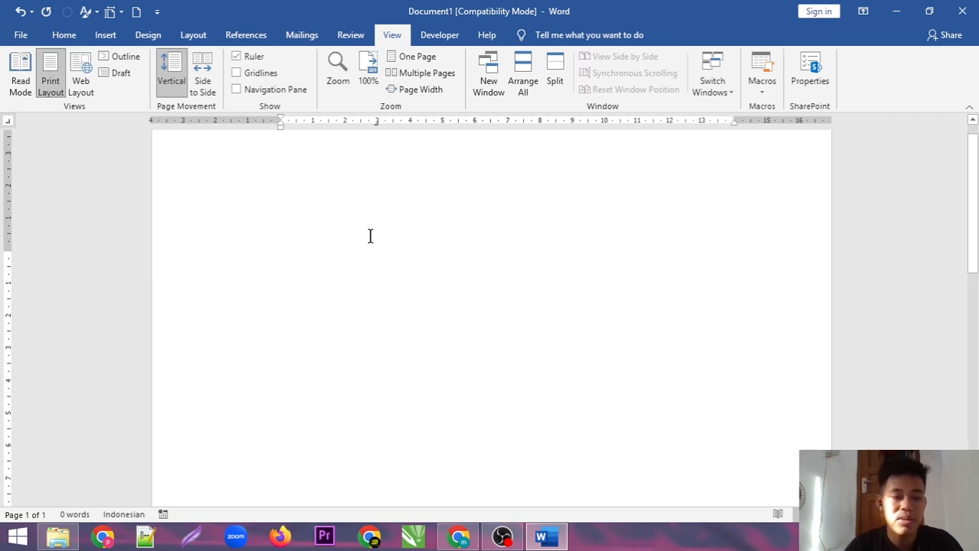
{"action": "type", "text": "N"}
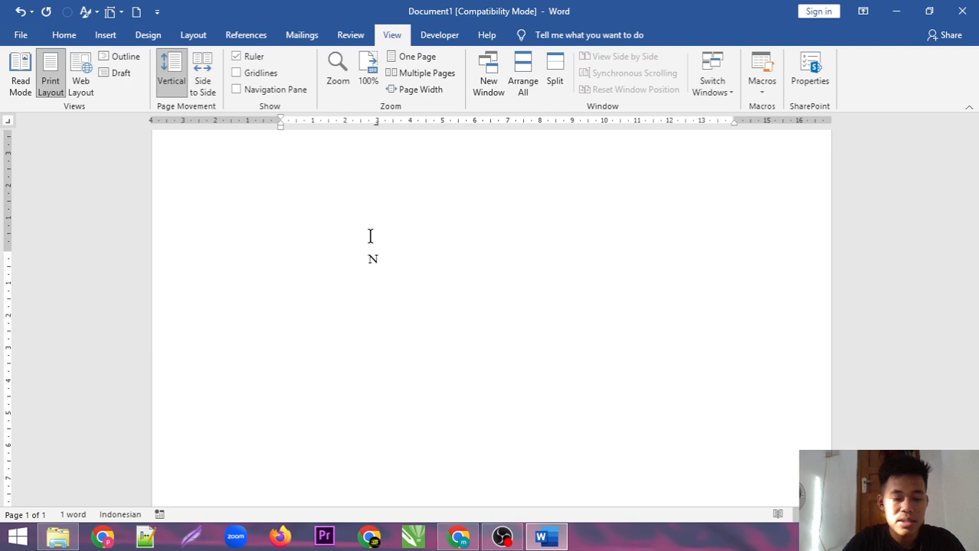
{"action": "type", "text": "ama"}
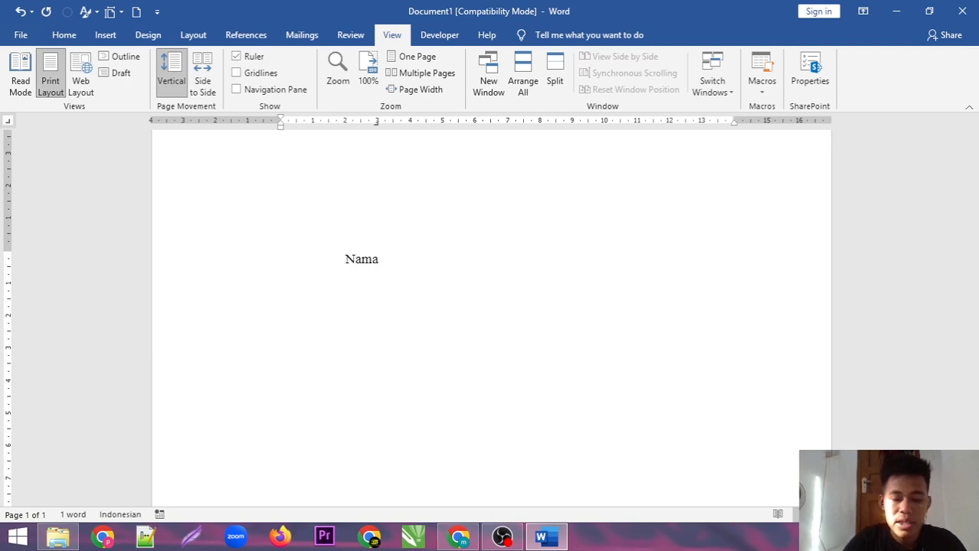
{"action": "key", "text": "Return"}
{"action": "type", "text": "Alamat"}
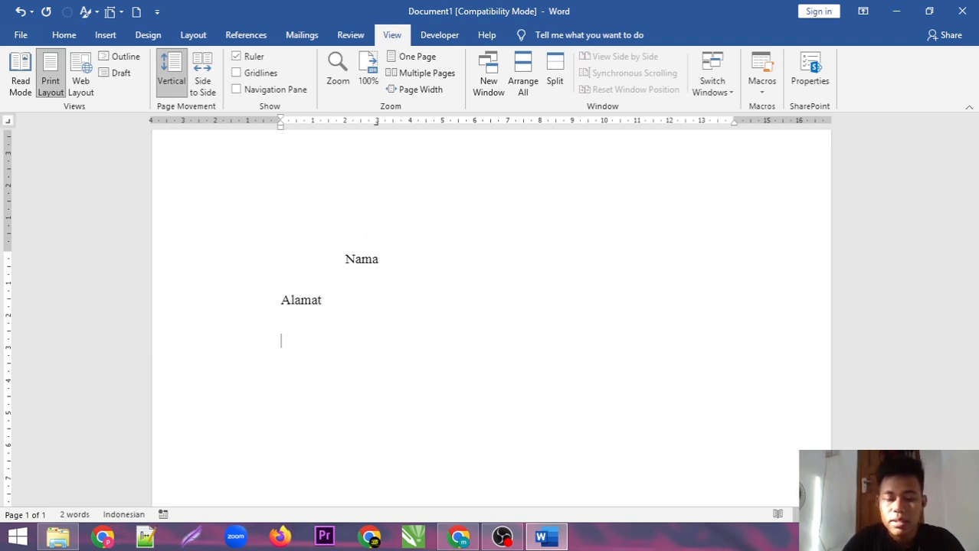
{"action": "key", "text": "Return"}
{"action": "type", "text": "No Hp"}
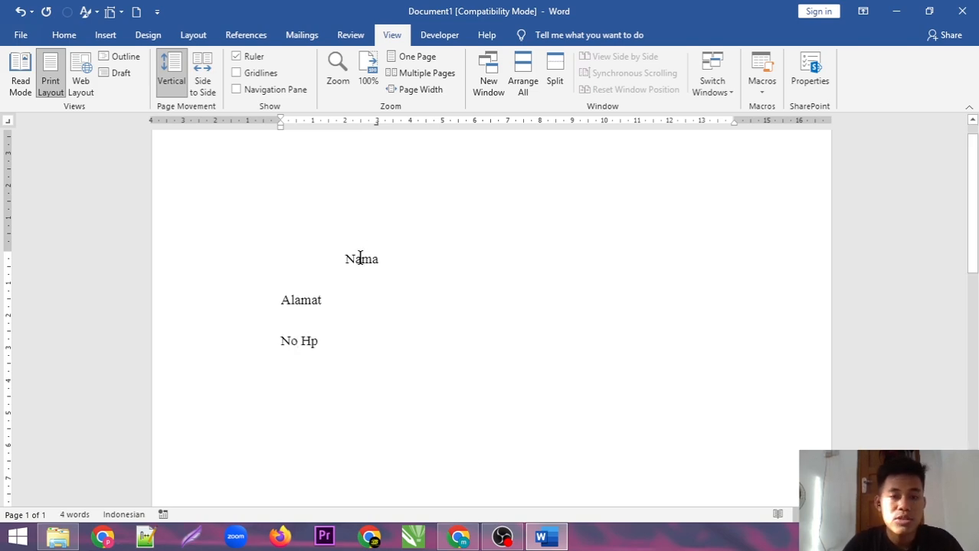
Tab Alamat and No Hp so they right-align at the 3 cm tab stop
{"action": "left_click", "coordinate": [278, 300]}
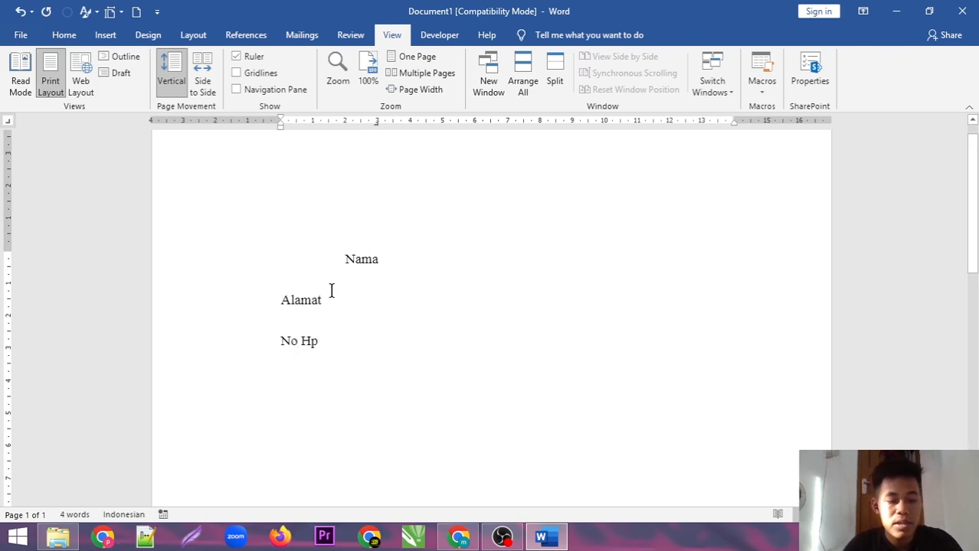
{"action": "key", "text": "Tab"}
{"action": "left_click", "coordinate": [280, 342]}
{"action": "key", "text": "Tab"}
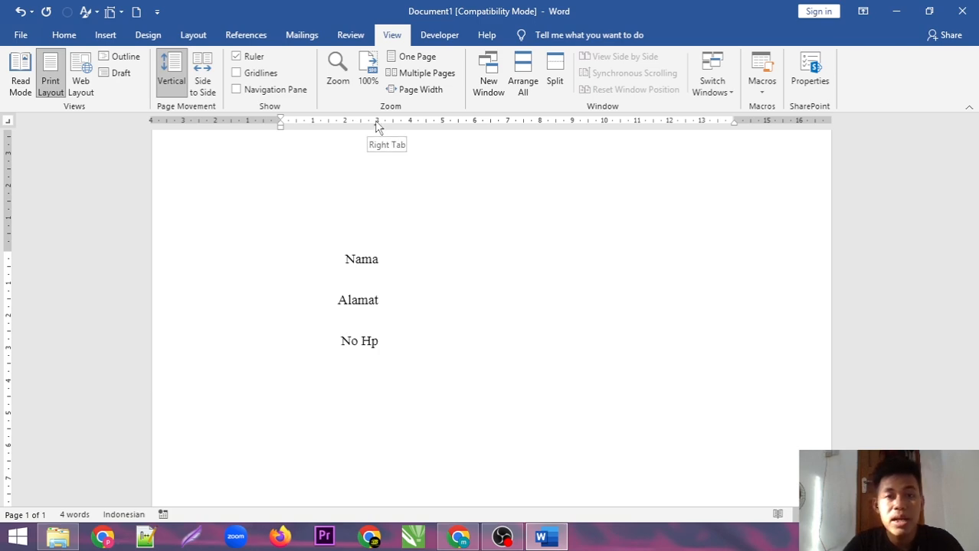
Check the right tab's alignment, remove the 3 cm tab stop, and select the three lines
{"action": "left_click_drag", "start_coordinate": [375, 127], "coordinate": [376, 130]}
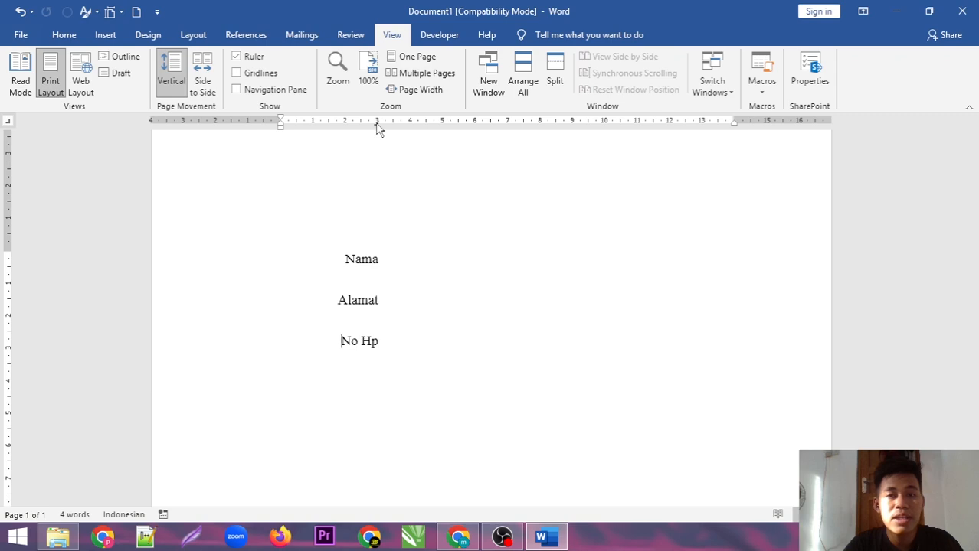
{"action": "left_click_drag", "start_coordinate": [376, 126], "coordinate": [379, 128]}
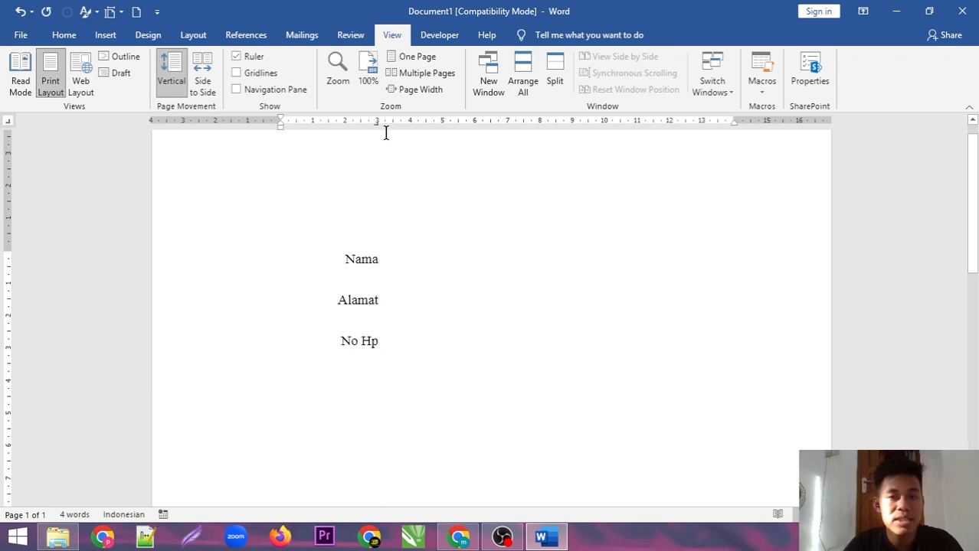
{"action": "left_click_drag", "start_coordinate": [377, 130], "coordinate": [387, 222]}
{"action": "left_click_drag", "start_coordinate": [342, 348], "coordinate": [262, 277]}
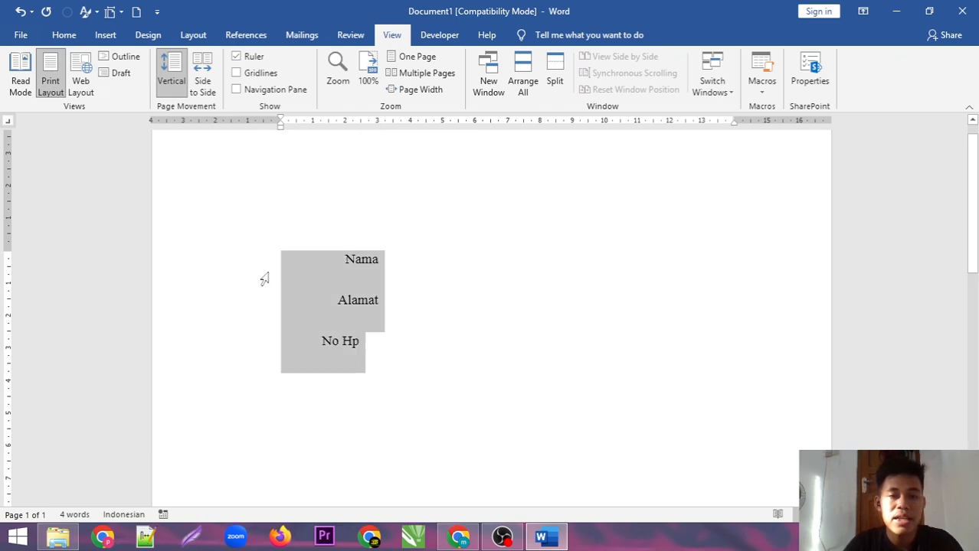
Delete the labels, choose Decimal Tab, and type the numbers 1,0, 2,00, 3,000 and 1,2
{"action": "key", "text": "Delete"}
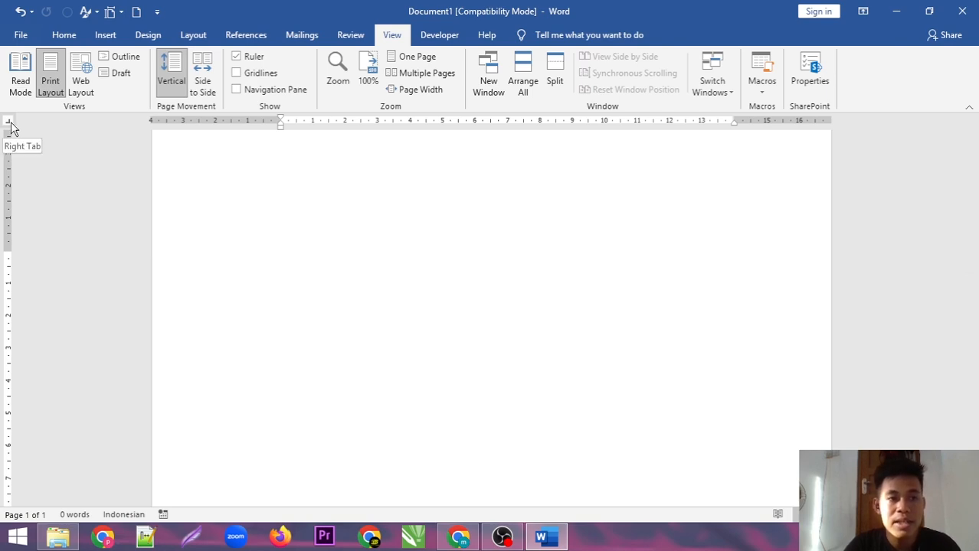
{"action": "left_click", "coordinate": [11, 124]}
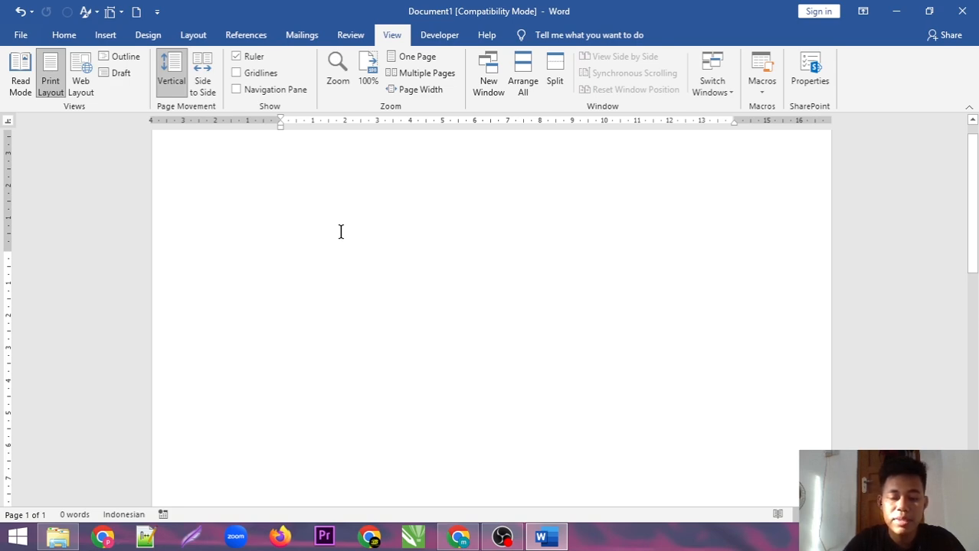
{"action": "type", "text": "1,0 "}
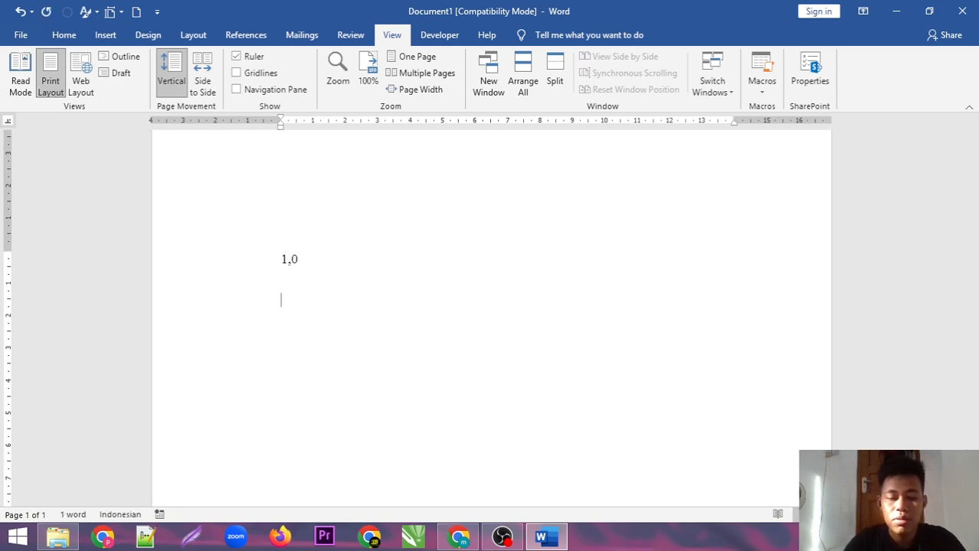
{"action": "type", "text": "2,00 "}
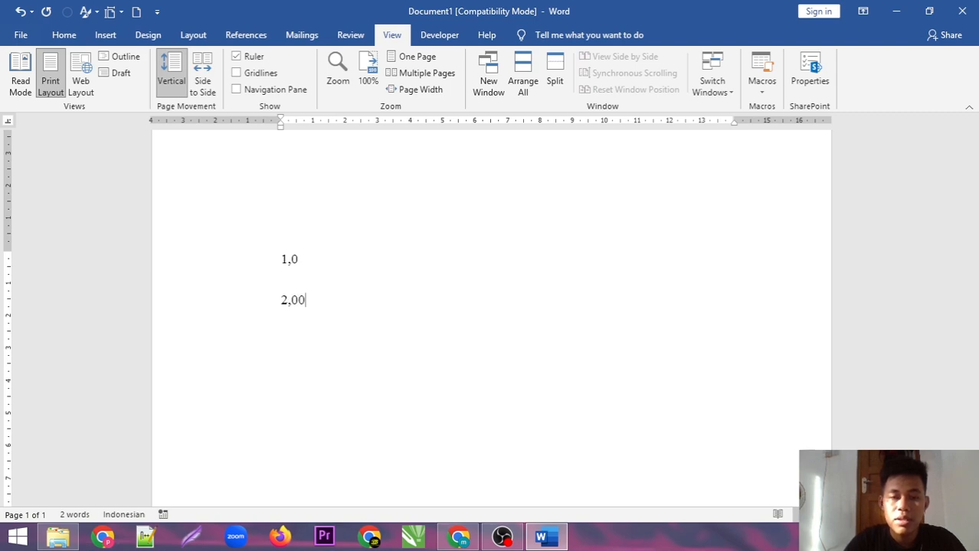
{"action": "type", "text": "3,"}
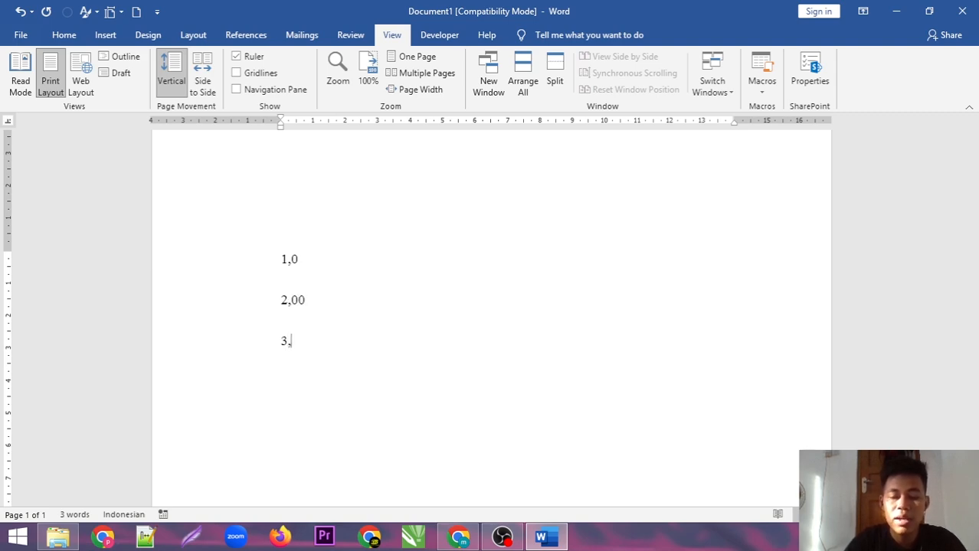
{"action": "type", "text": "000"}
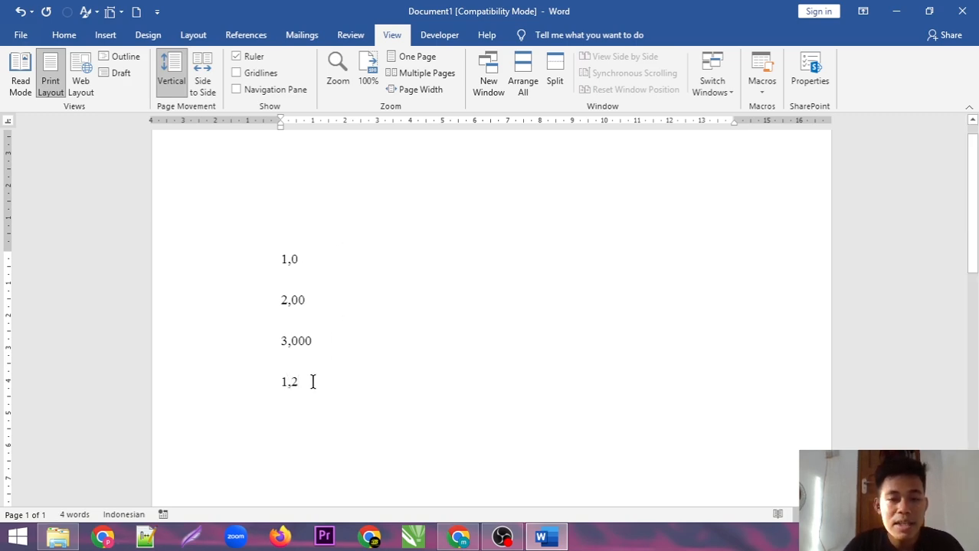
{"action": "left_click_drag", "start_coordinate": [312, 383], "coordinate": [266, 277]}
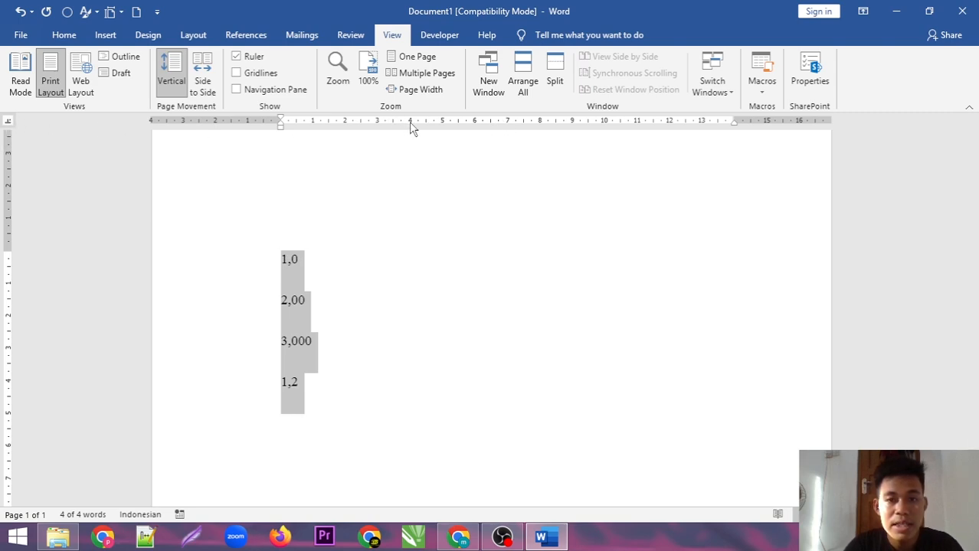
Tab 1,0, 2,00, 3,000 and 1,2 so they align on the decimal tab stop
{"action": "left_click", "coordinate": [289, 261]}
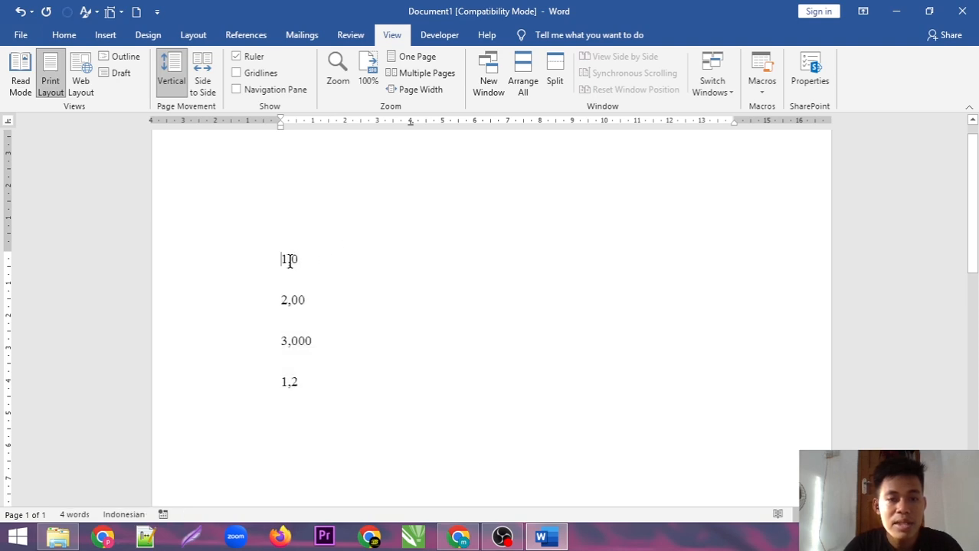
{"action": "key", "text": "Tab"}
{"action": "left_click", "coordinate": [275, 304]}
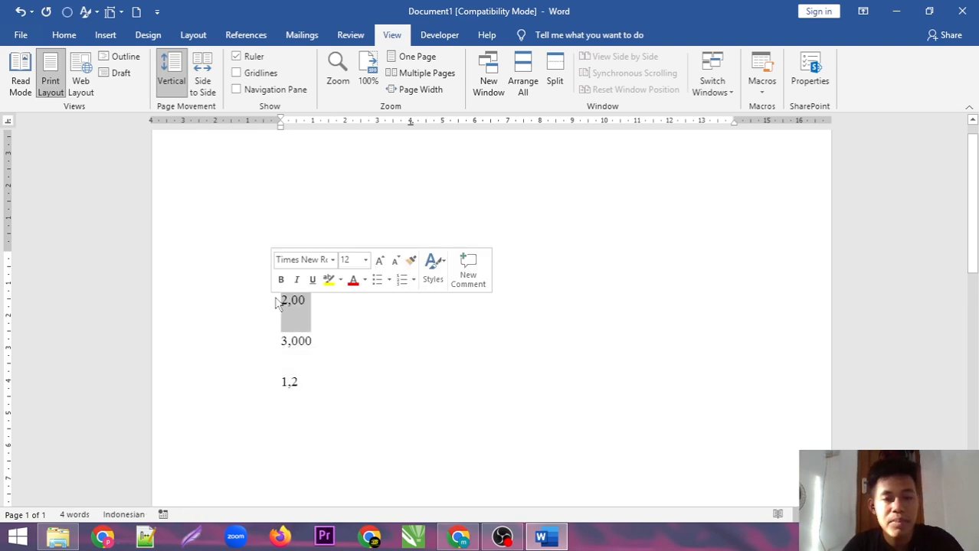
{"action": "left_click", "coordinate": [279, 301]}
{"action": "key", "text": "Tab"}
{"action": "left_click", "coordinate": [280, 343]}
{"action": "key", "text": "Tab"}
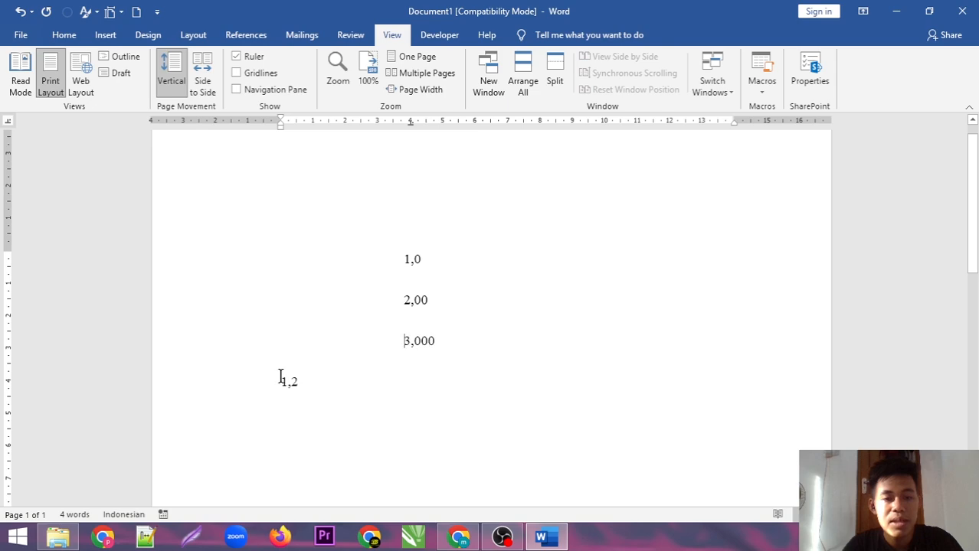
{"action": "left_click", "coordinate": [278, 381]}
{"action": "key", "text": "Tab"}
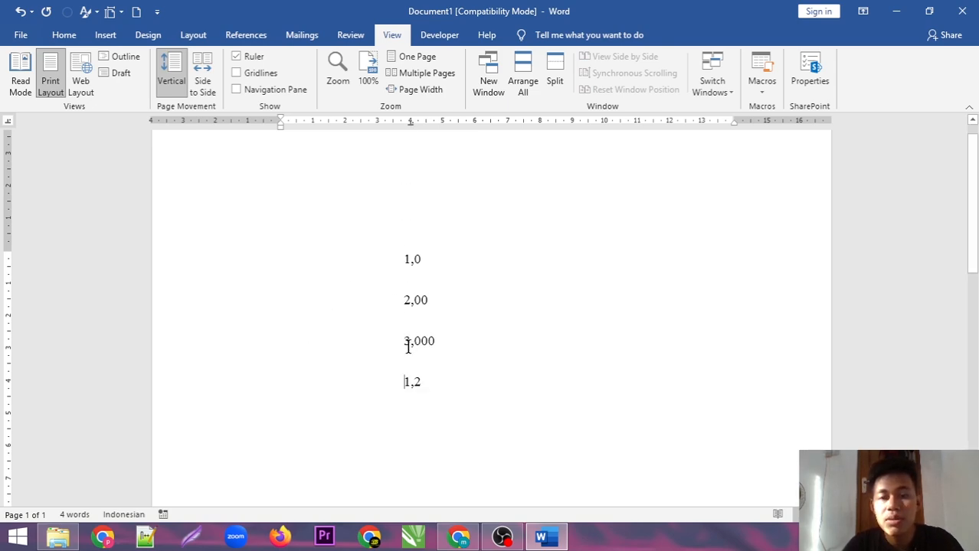
Extend the first two numbers to 111,0 and 22,00 to test comma alignment
{"action": "left_click", "coordinate": [396, 260]}
{"action": "type", "text": "11"}
{"action": "left_click", "coordinate": [404, 301]}
{"action": "type", "text": "2"}
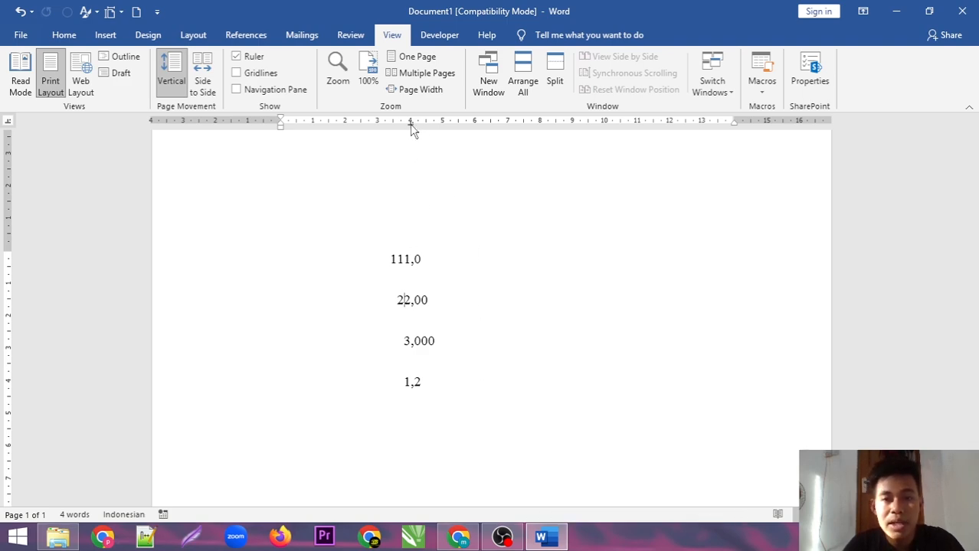
{"action": "left_click_drag", "start_coordinate": [411, 125], "coordinate": [410, 125]}
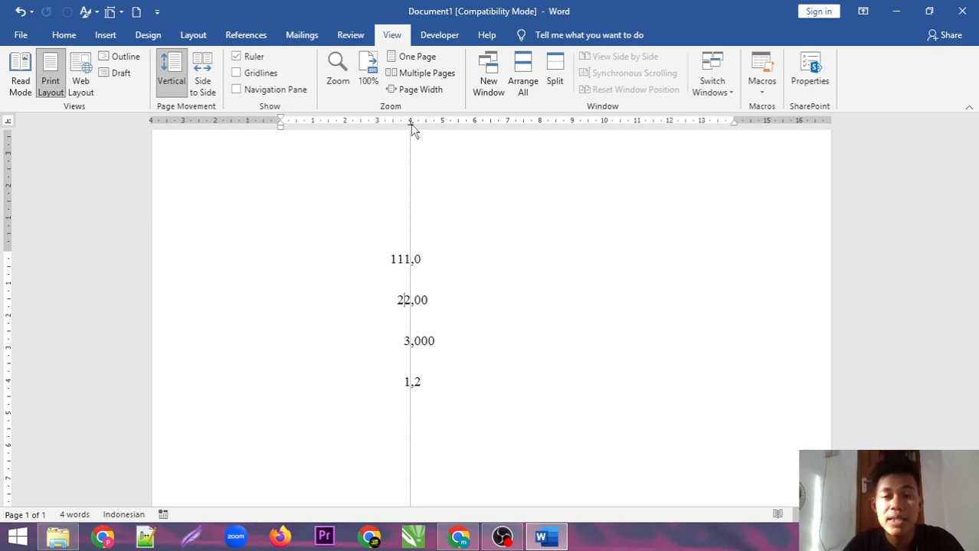
{"action": "left_click_drag", "start_coordinate": [413, 130], "coordinate": [414, 130]}
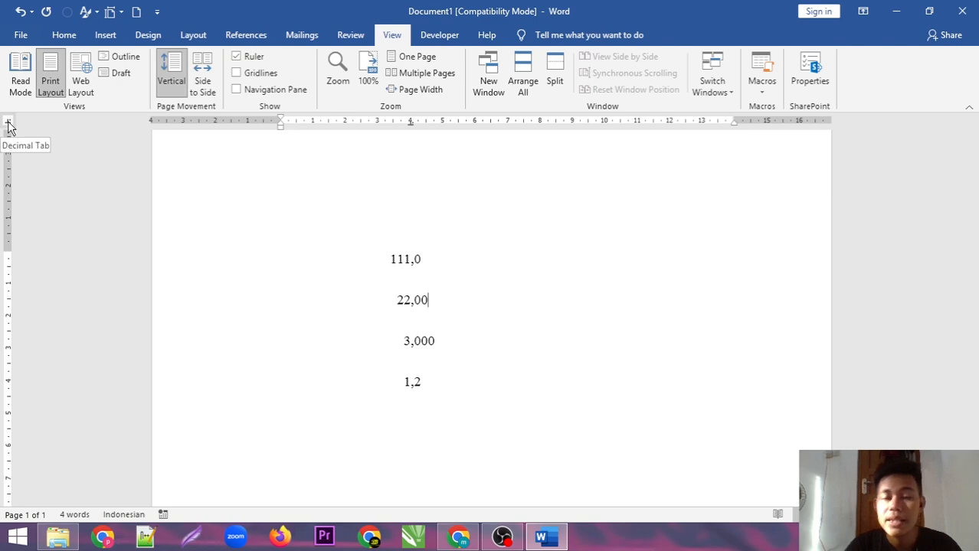
Move the decimal tab stop for all four numbers to about 11 cm
{"action": "left_click_drag", "start_coordinate": [433, 382], "coordinate": [371, 277]}
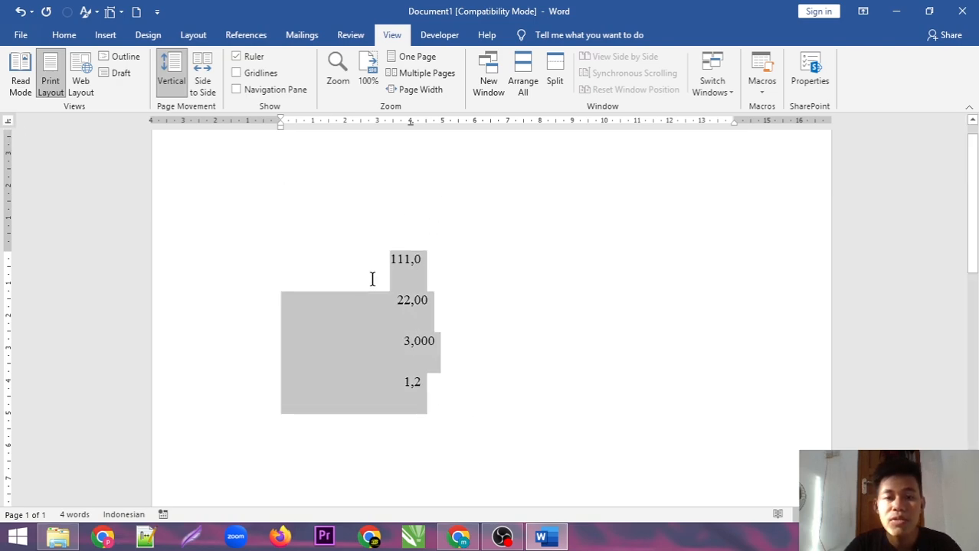
{"action": "left_click_drag", "start_coordinate": [412, 130], "coordinate": [636, 134]}
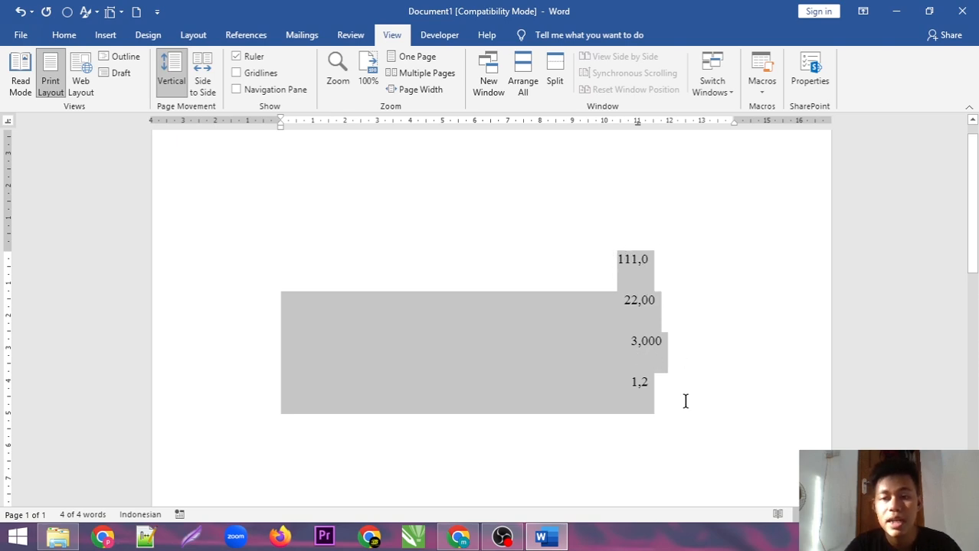
{"action": "left_click", "coordinate": [664, 395]}
Delete the four numbers and add three bar tab stops starting near 2 cm
{"action": "left_click_drag", "start_coordinate": [664, 394], "coordinate": [577, 271]}
{"action": "key", "text": "BackSpace"}
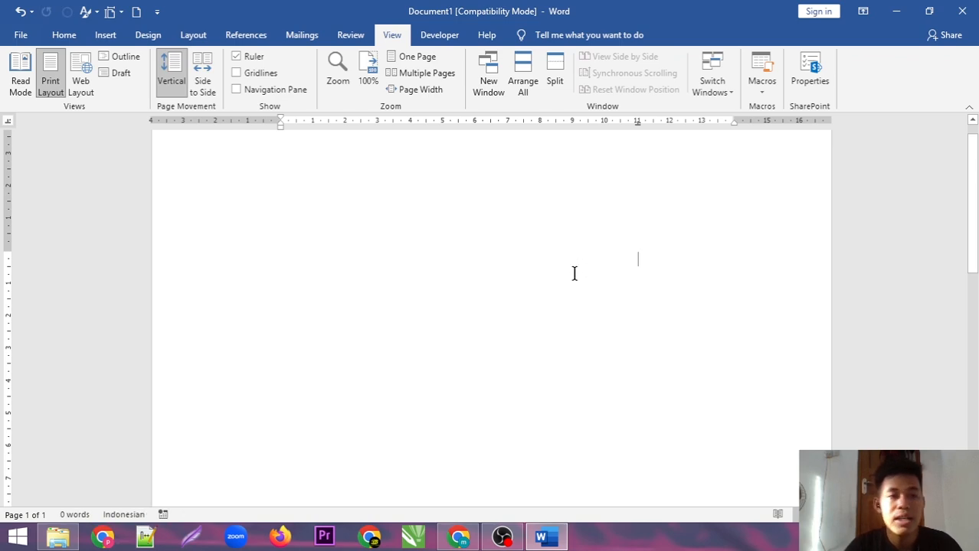
{"action": "left_click", "coordinate": [354, 123]}
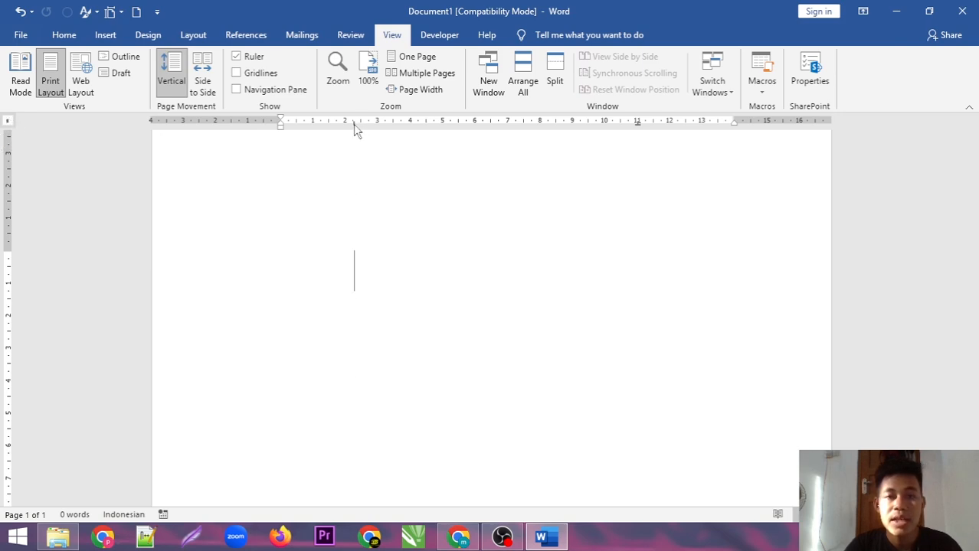
{"action": "left_click", "coordinate": [419, 122]}
{"action": "left_click", "coordinate": [460, 121]}
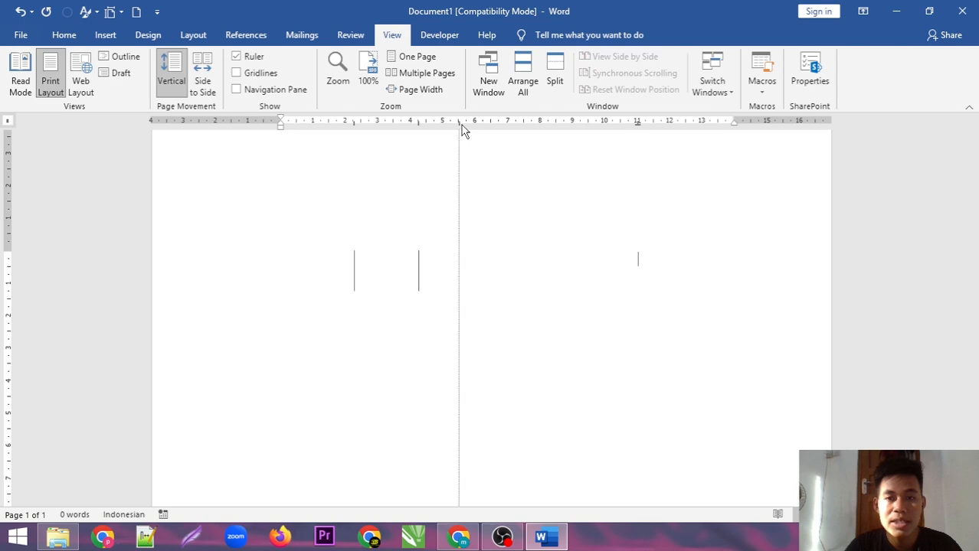
Type a line of filler 'l' characters and add another bar tab further right
{"action": "left_click", "coordinate": [388, 262]}
{"action": "type", "text": "lllll"}
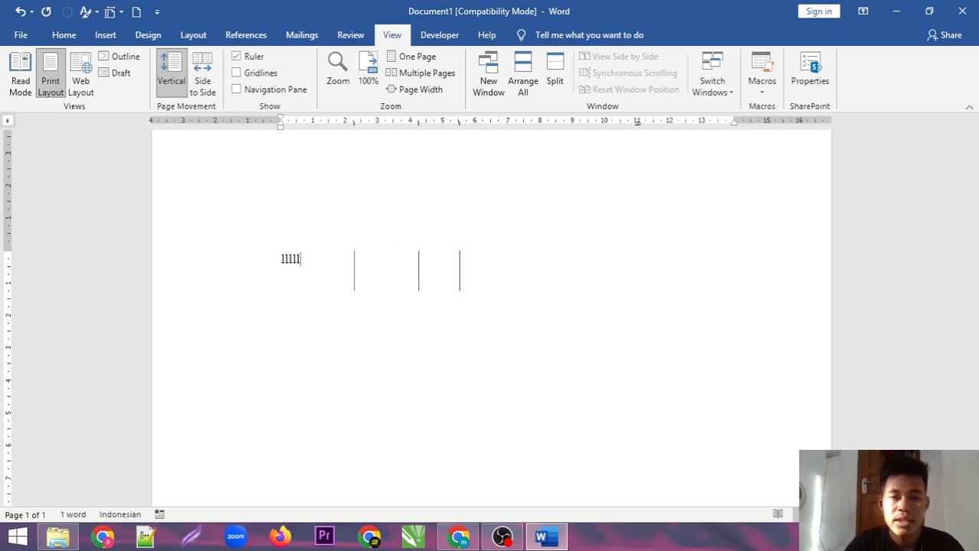
{"action": "type", "text": "llllllllllllllllllllllllllllllllllllllllllllllllllllllllllllllllllll"}
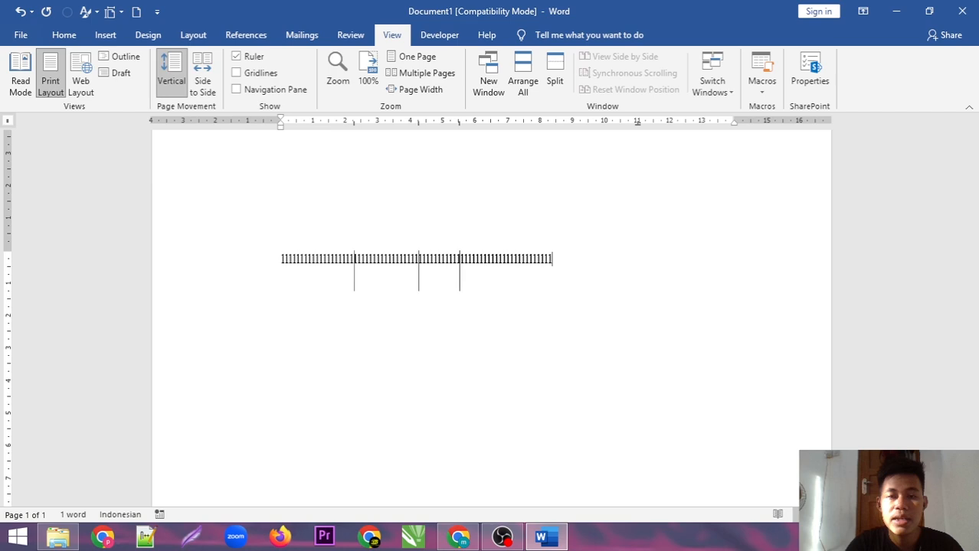
{"action": "type", "text": "llllllllllllllllllllllllllllllllllllllllllllllllllllllllllllllllllllllllllllllllllllllllllllllllllllllllll"}
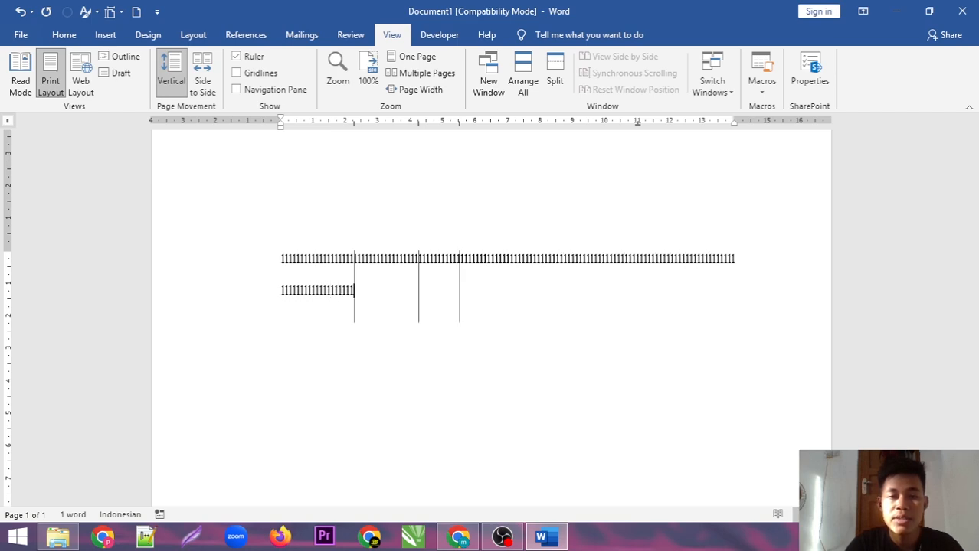
{"action": "type", "text": "lllllllllllllllllllllllllllllllllllllllllllllllllllllllllllllllllllll"}
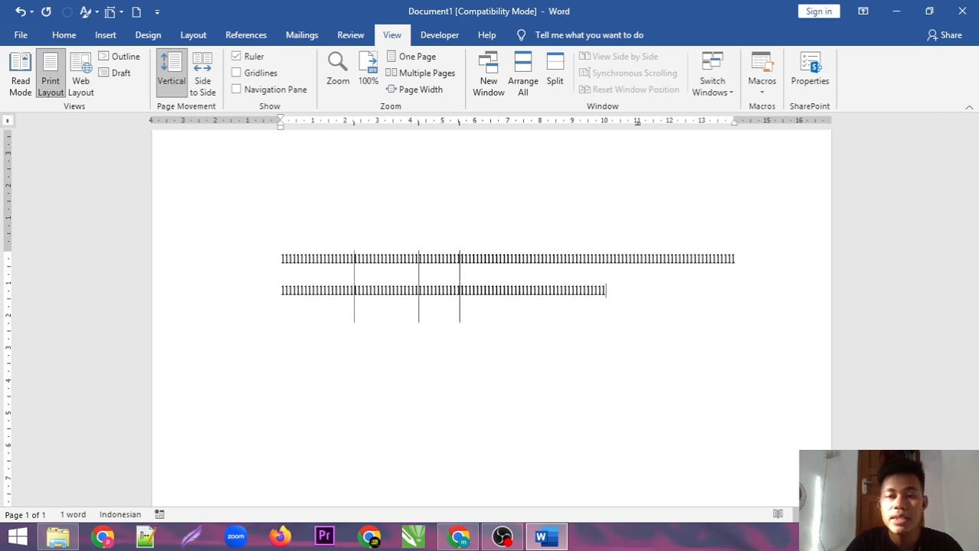
{"action": "type", "text": "llllllllllllllllllllllllllllllllllllllllll"}
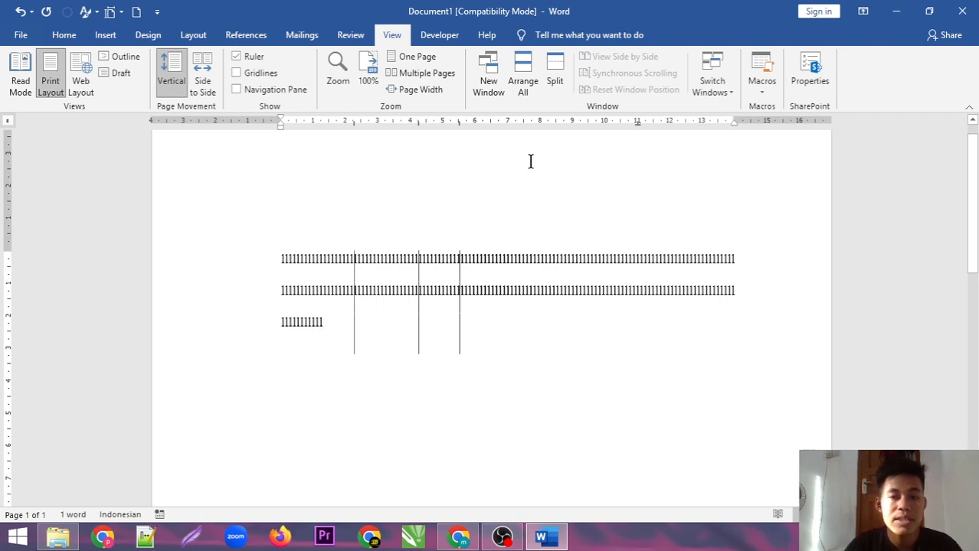
{"action": "left_click", "coordinate": [541, 123]}
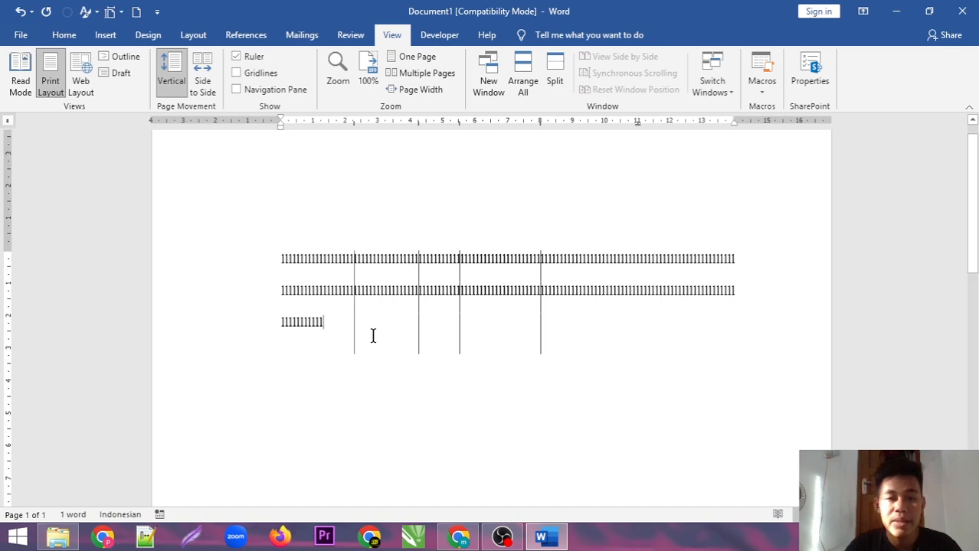
Delete the filler text and remove two bar tab stops, keeping those near 2.5 and 4.5 cm
{"action": "triple_click", "coordinate": [219, 245]}
{"action": "key", "text": "Delete"}
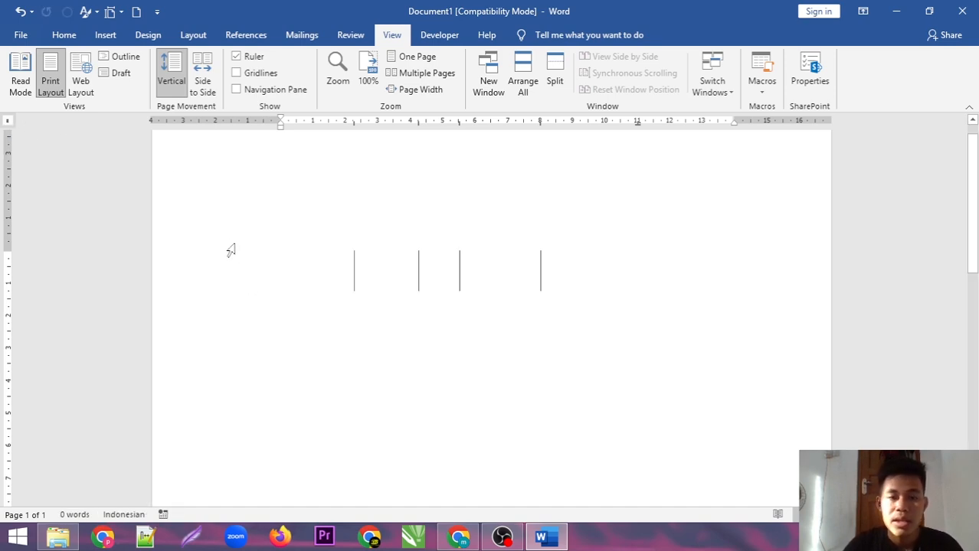
{"action": "left_click_drag", "start_coordinate": [460, 122], "coordinate": [461, 149]}
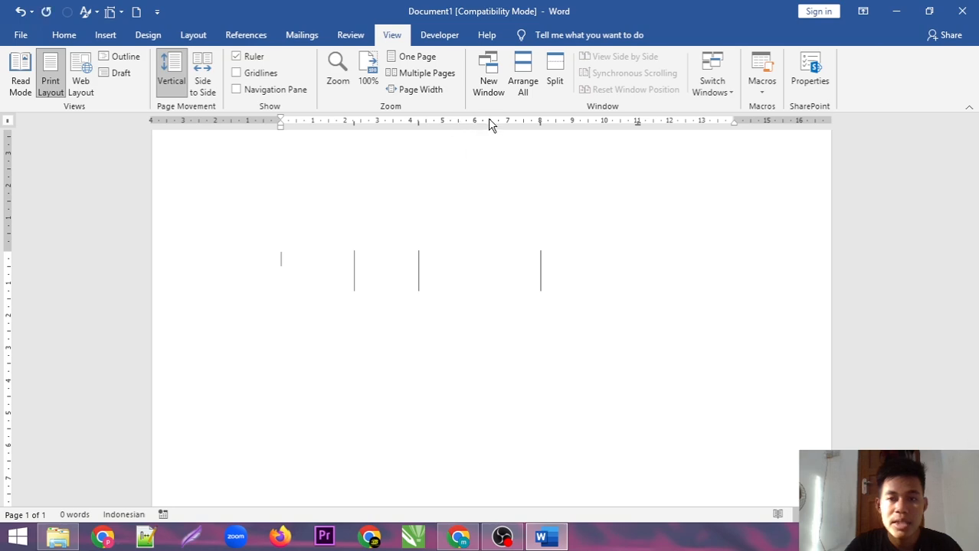
{"action": "left_click_drag", "start_coordinate": [541, 120], "coordinate": [546, 148]}
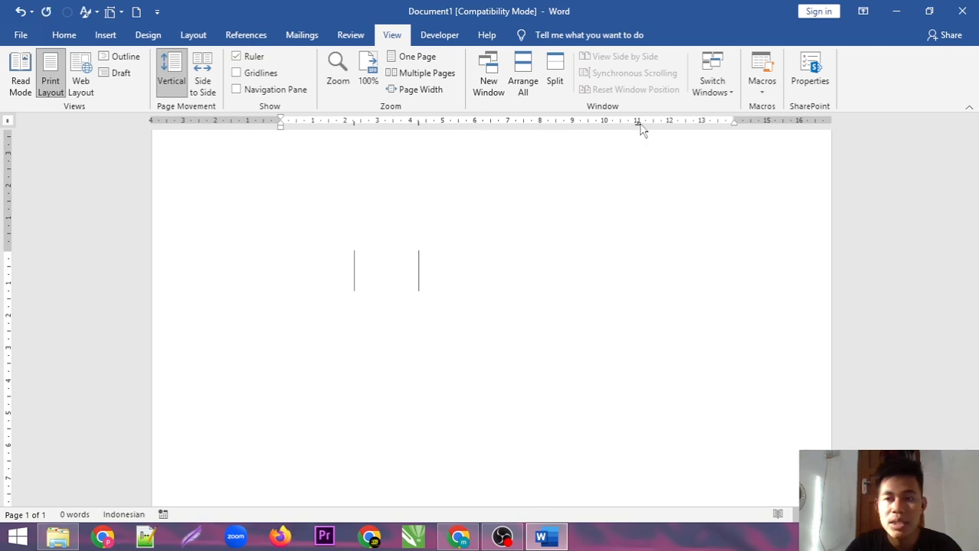
Drag the three remaining tab stops off the ruler and cycle the tab selector to hanging indent
{"action": "left_click_drag", "start_coordinate": [637, 123], "coordinate": [635, 149]}
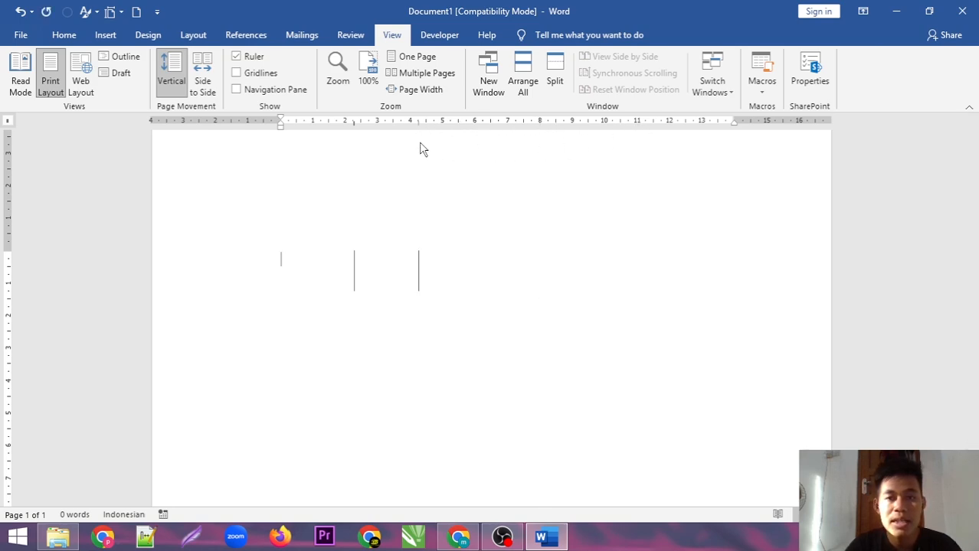
{"action": "left_click_drag", "start_coordinate": [418, 121], "coordinate": [420, 146]}
{"action": "left_click_drag", "start_coordinate": [354, 121], "coordinate": [354, 145]}
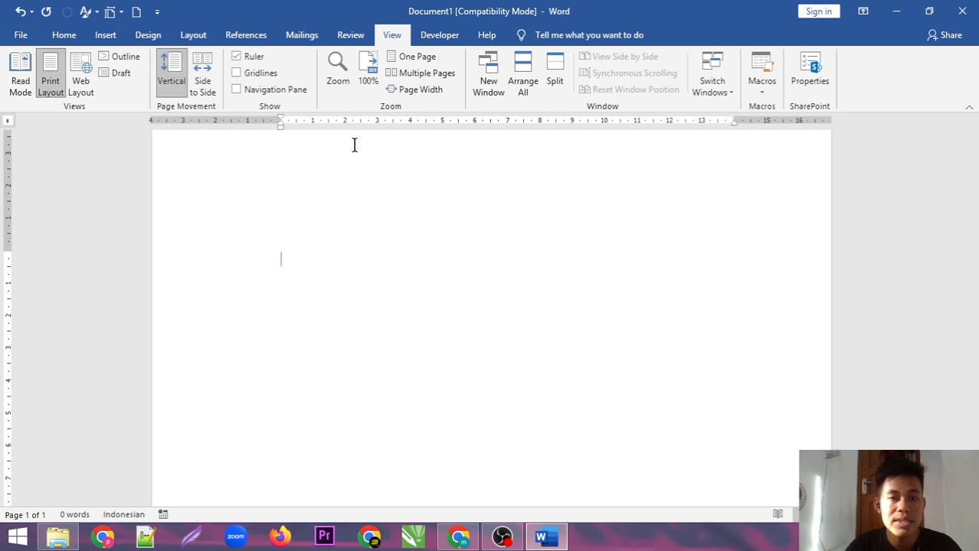
{"action": "left_click", "coordinate": [8, 124]}
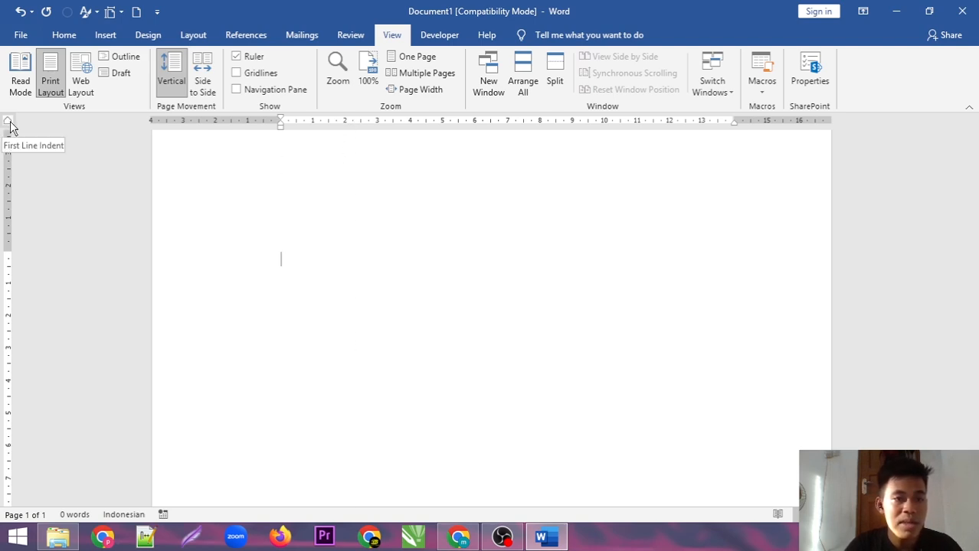
{"action": "left_click", "coordinate": [8, 124]}
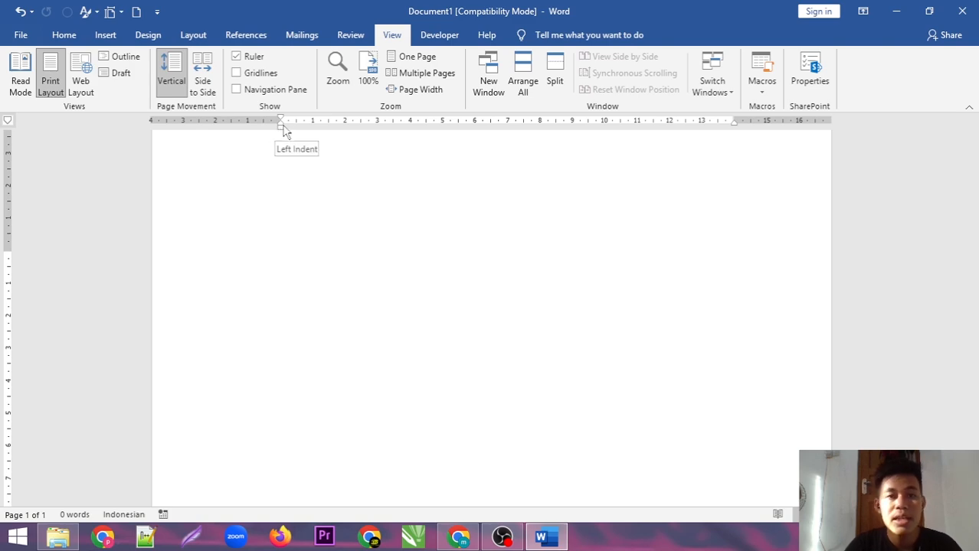
Open the recently used thesis document and scroll to its abstract page
{"action": "left_click", "coordinate": [19, 35]}
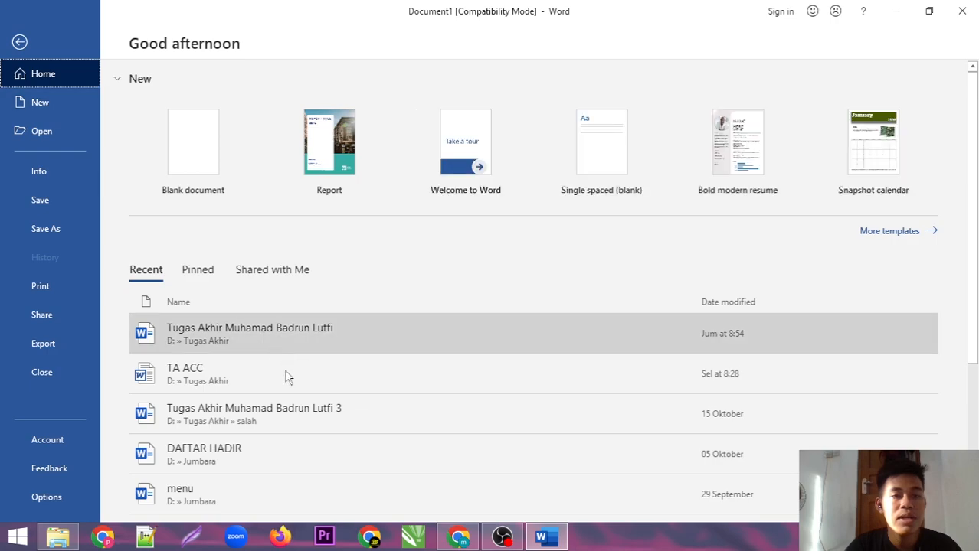
{"action": "left_click", "coordinate": [275, 338]}
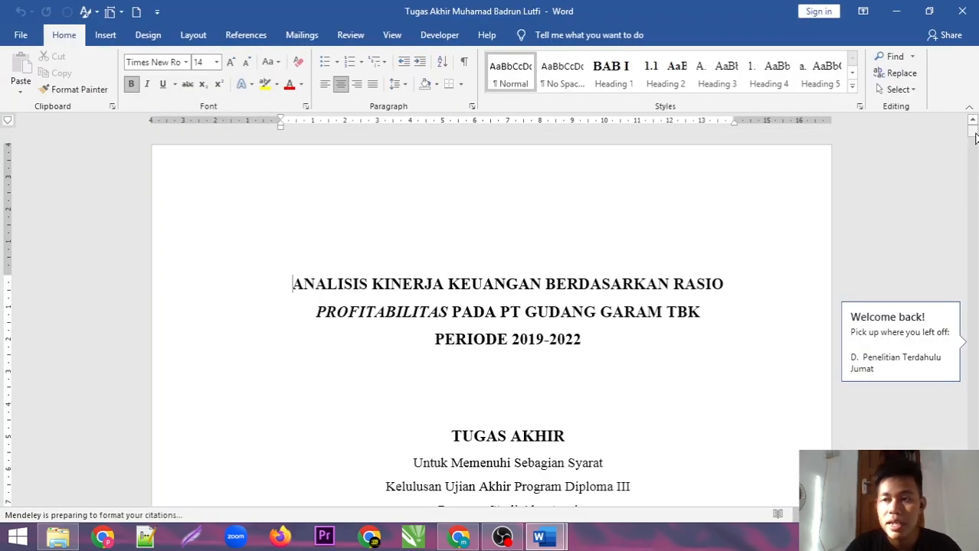
{"action": "left_click_drag", "start_coordinate": [974, 136], "coordinate": [970, 237]}
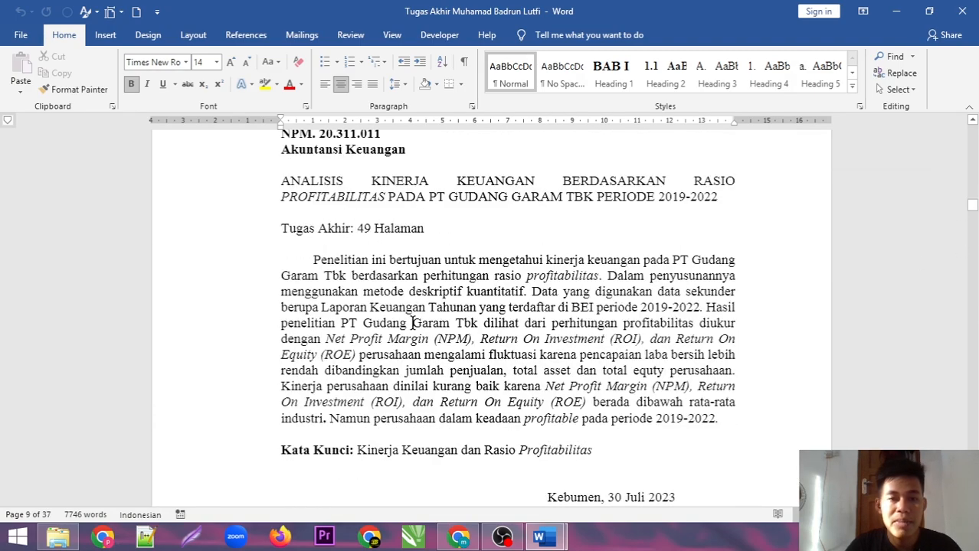
Adjust the abstract's first-line, hanging and left indent markers so it sits slightly in from the margin
{"action": "left_click", "coordinate": [311, 260]}
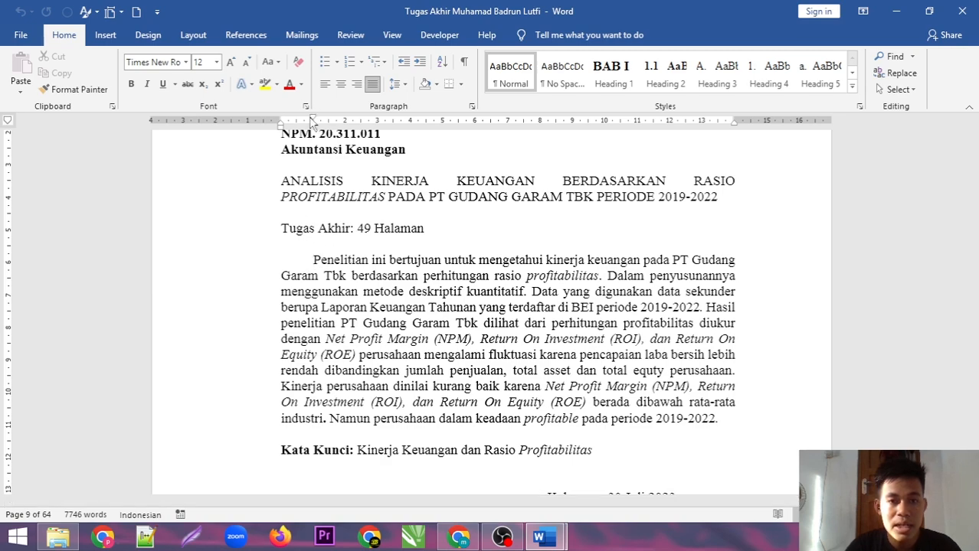
{"action": "mouse_move", "coordinate": [312, 120]}
{"action": "left_mouse_down"}
{"action": "mouse_move", "coordinate": [441, 125]}
{"action": "mouse_move", "coordinate": [314, 140]}
{"action": "left_mouse_up"}
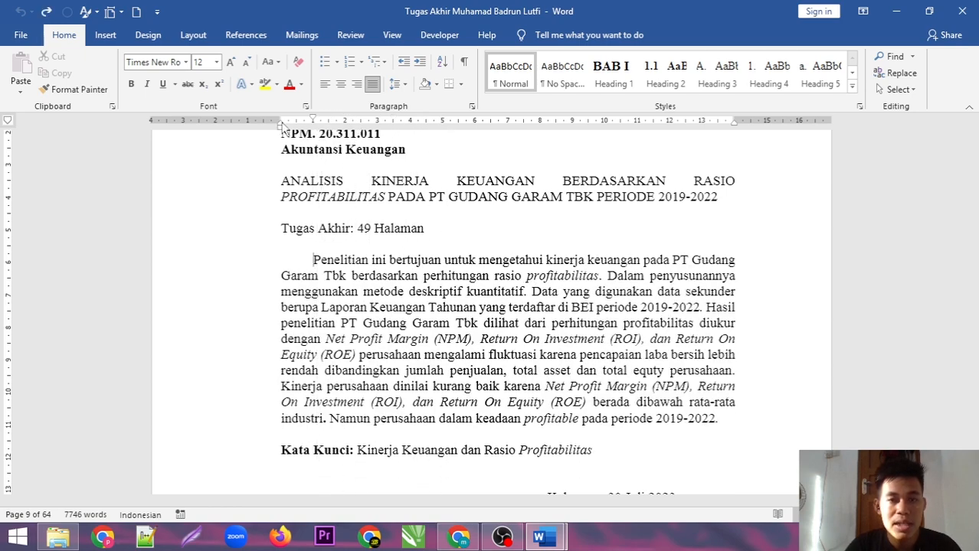
{"action": "mouse_move", "coordinate": [283, 130]}
{"action": "left_mouse_down"}
{"action": "mouse_move", "coordinate": [297, 132]}
{"action": "mouse_move", "coordinate": [281, 131]}
{"action": "left_mouse_up"}
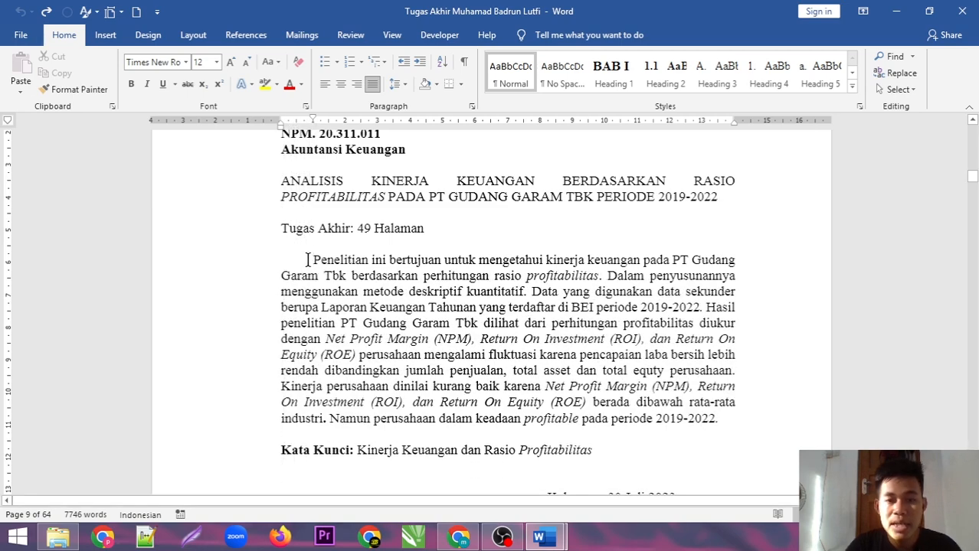
{"action": "mouse_move", "coordinate": [283, 130]}
{"action": "left_mouse_down"}
{"action": "mouse_move", "coordinate": [328, 129]}
{"action": "mouse_move", "coordinate": [281, 128]}
{"action": "left_mouse_up"}
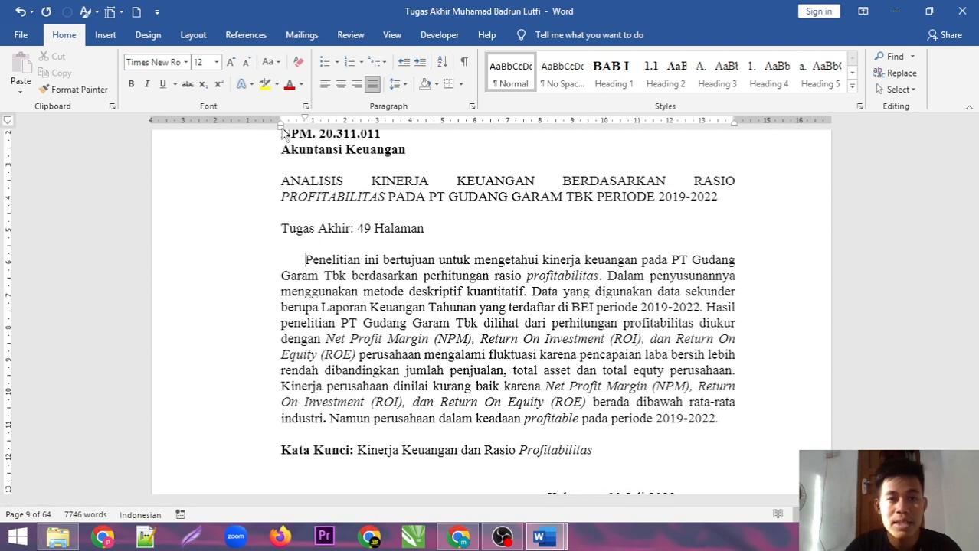
{"action": "mouse_move", "coordinate": [284, 130]}
{"action": "left_mouse_down"}
{"action": "mouse_move", "coordinate": [356, 128]}
{"action": "mouse_move", "coordinate": [284, 129]}
{"action": "mouse_move", "coordinate": [279, 139]}
{"action": "mouse_move", "coordinate": [395, 136]}
{"action": "mouse_move", "coordinate": [279, 138]}
{"action": "left_mouse_up"}
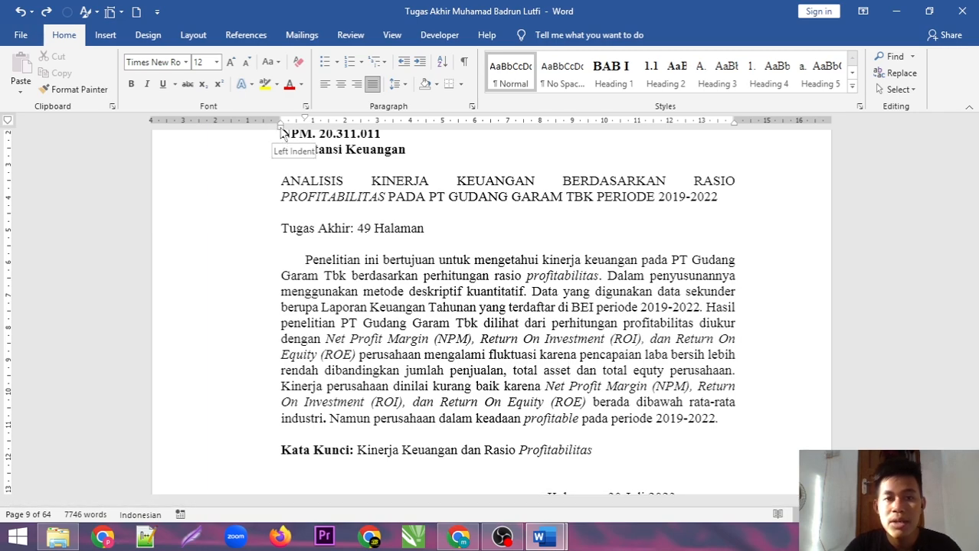
{"action": "mouse_move", "coordinate": [282, 131]}
{"action": "left_mouse_down"}
{"action": "mouse_move", "coordinate": [333, 157]}
{"action": "mouse_move", "coordinate": [288, 166]}
{"action": "left_mouse_up"}
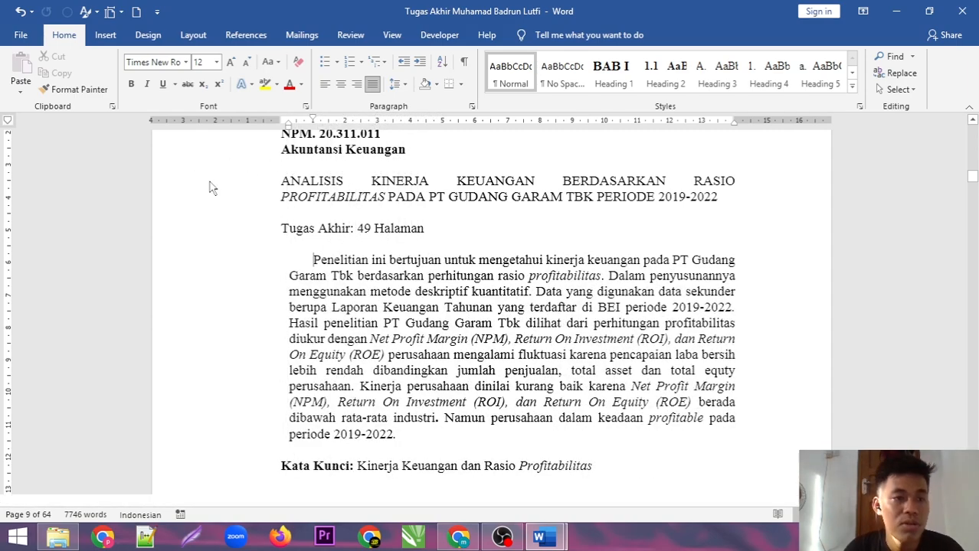
In Document1, type Nama, Alamat, Hp and Jenis Kelamin on separate lines and select all four
{"action": "mouse_move", "coordinate": [556, 536]}
{"action": "left_click", "coordinate": [497, 471]}
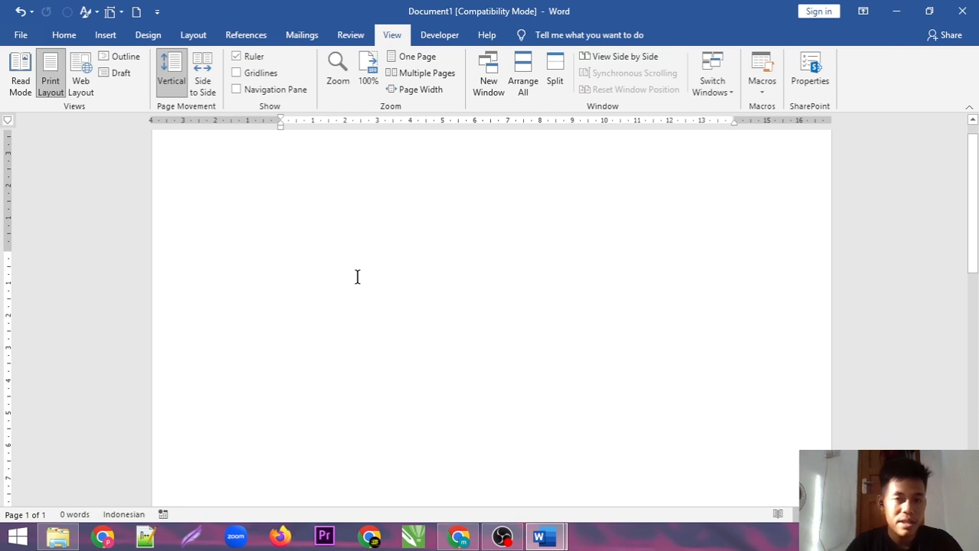
{"action": "type", "text": "Nama  "}
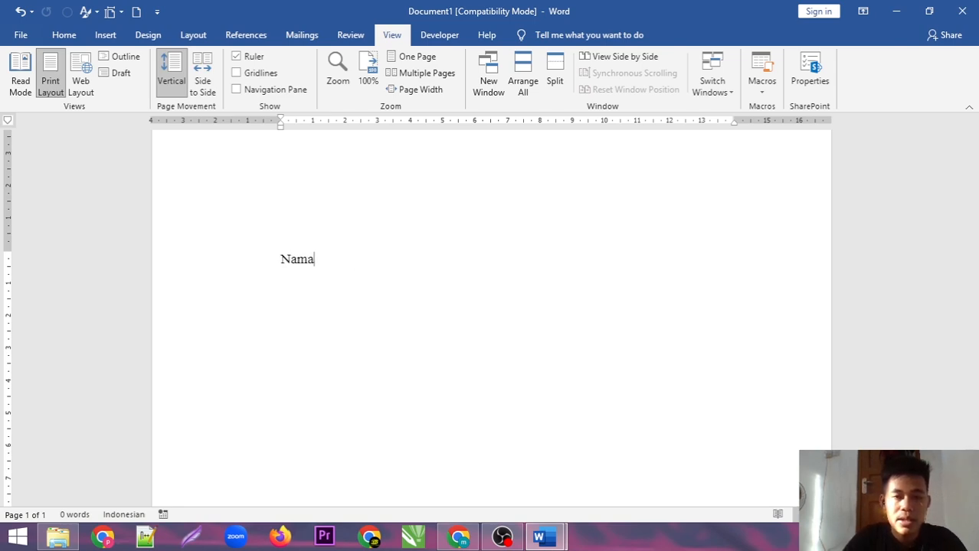
{"action": "type", "text": "A"}
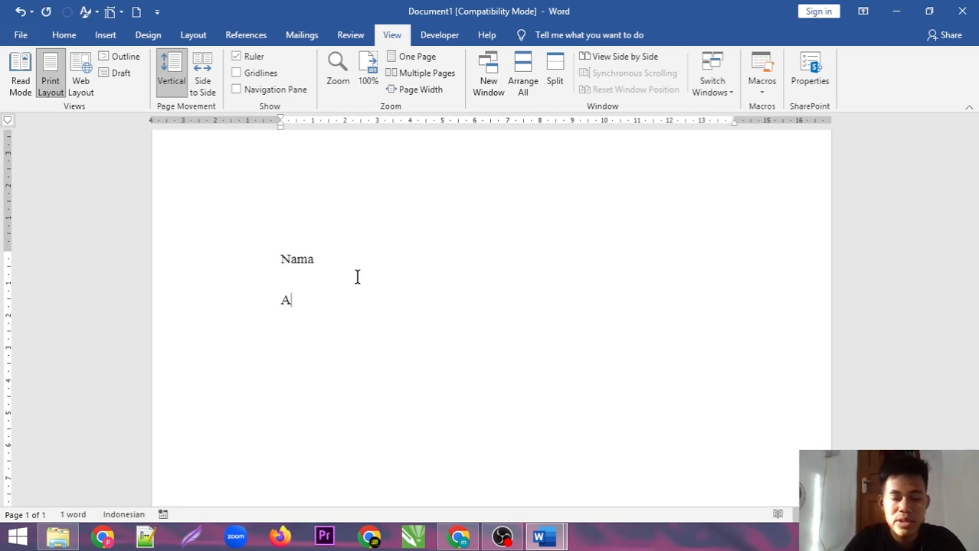
{"action": "type", "text": "lam"}
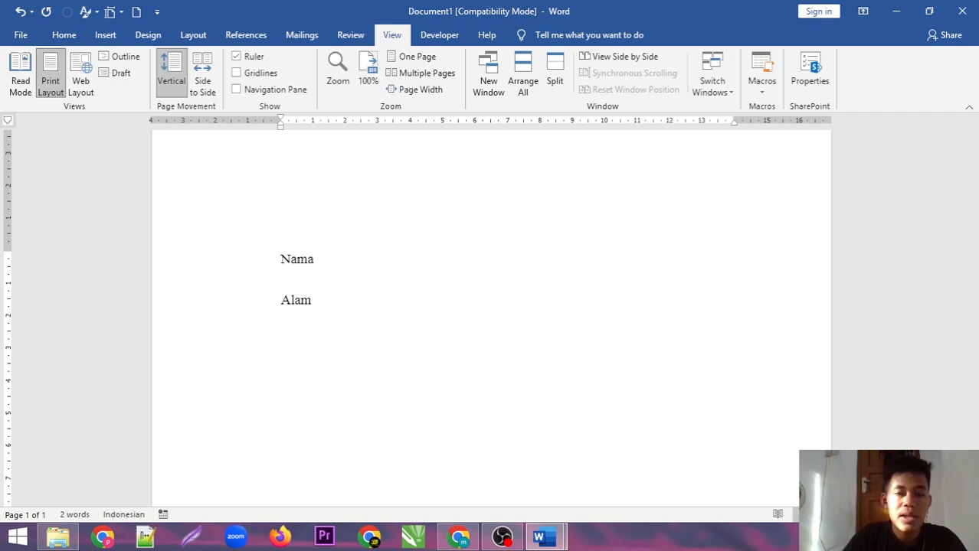
{"action": "type", "text": "at No"}
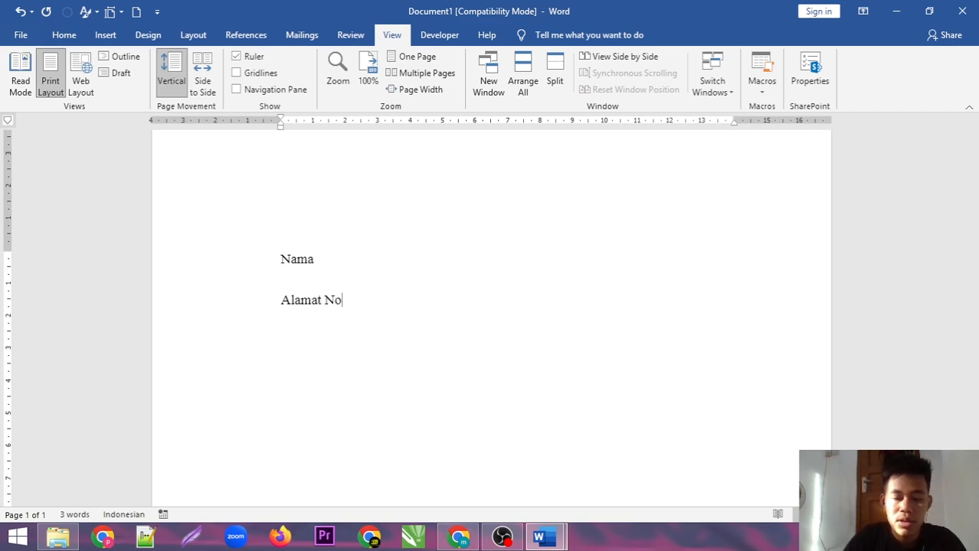
{"action": "key", "text": "BackSpace"}
{"action": "key", "text": "BackSpace"}
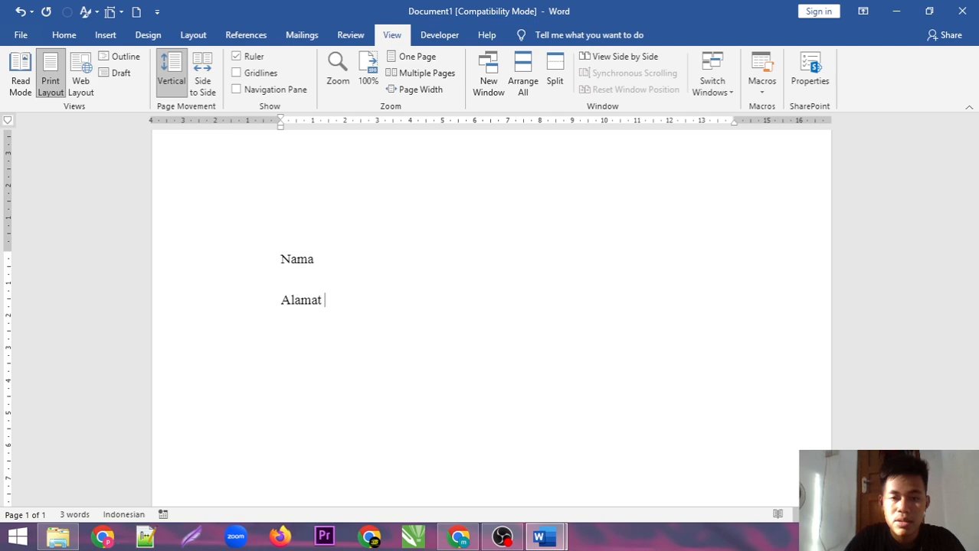
{"action": "type", "text": "Hp"}
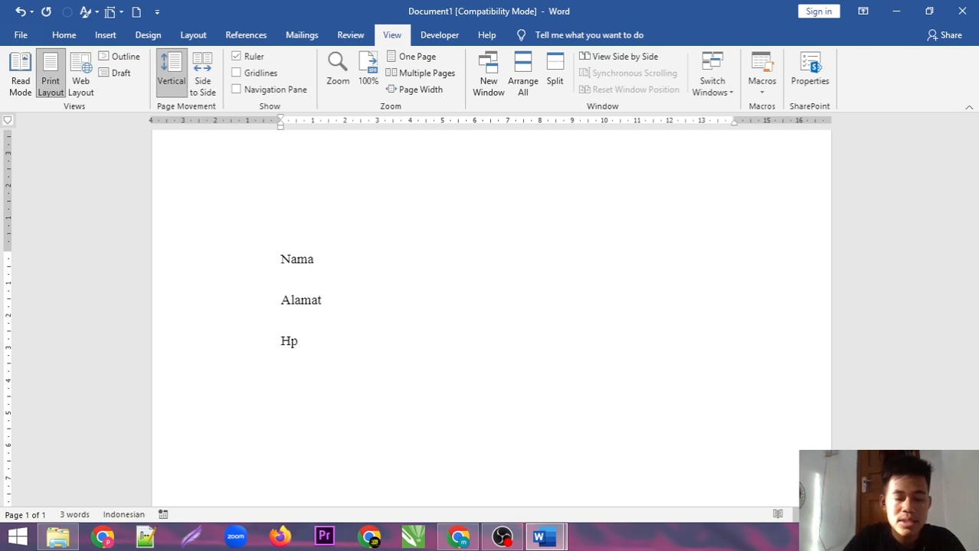
{"action": "type", "text": " Jenis Kelamin"}
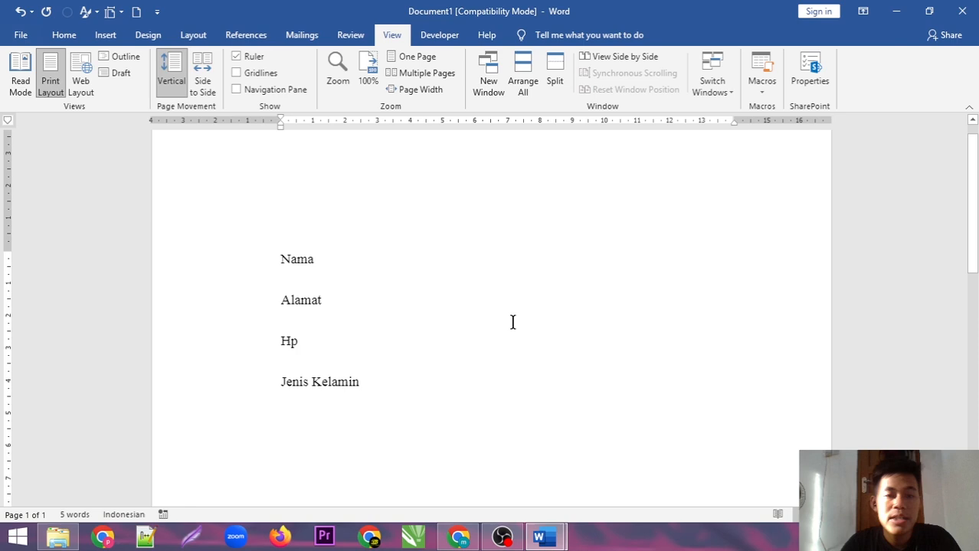
{"action": "left_click", "coordinate": [402, 257]}
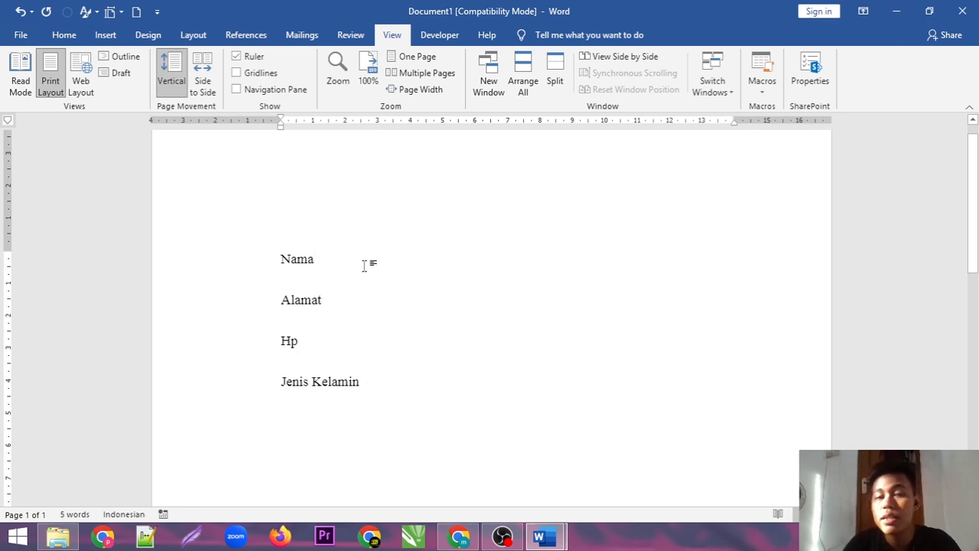
{"action": "left_click_drag", "start_coordinate": [371, 389], "coordinate": [278, 255]}
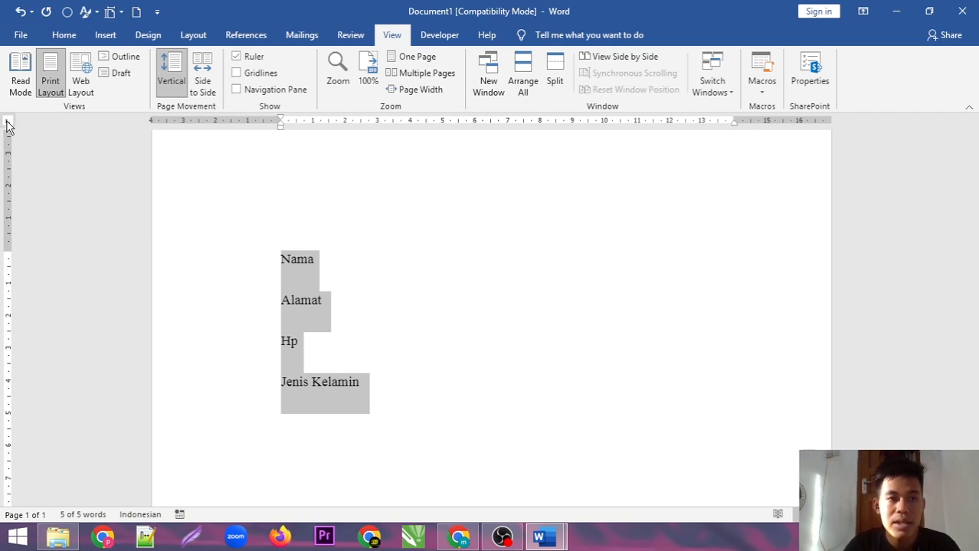
Add a left tab stop near 3 cm and enter a colon plus the full name after Nama
{"action": "left_click", "coordinate": [376, 122]}
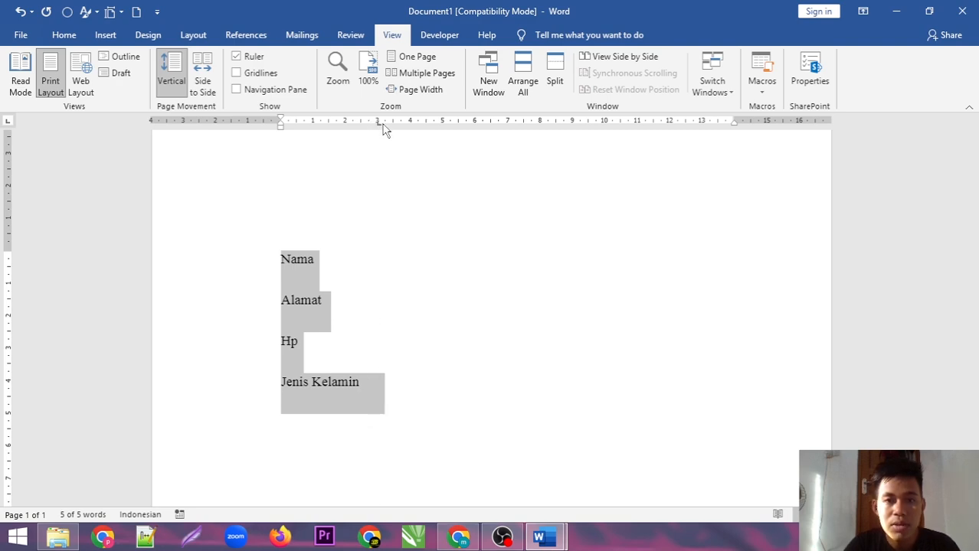
{"action": "left_click", "coordinate": [385, 122]}
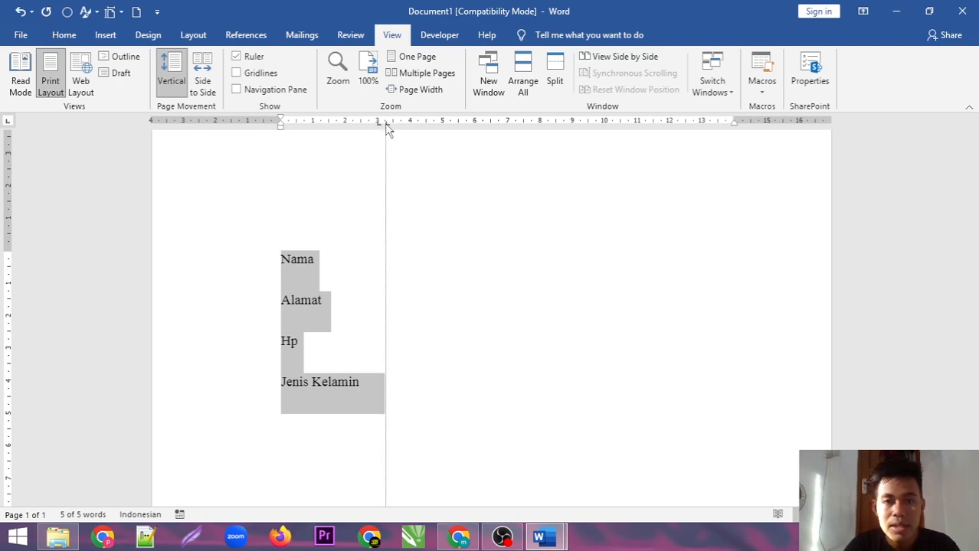
{"action": "left_click", "coordinate": [347, 259]}
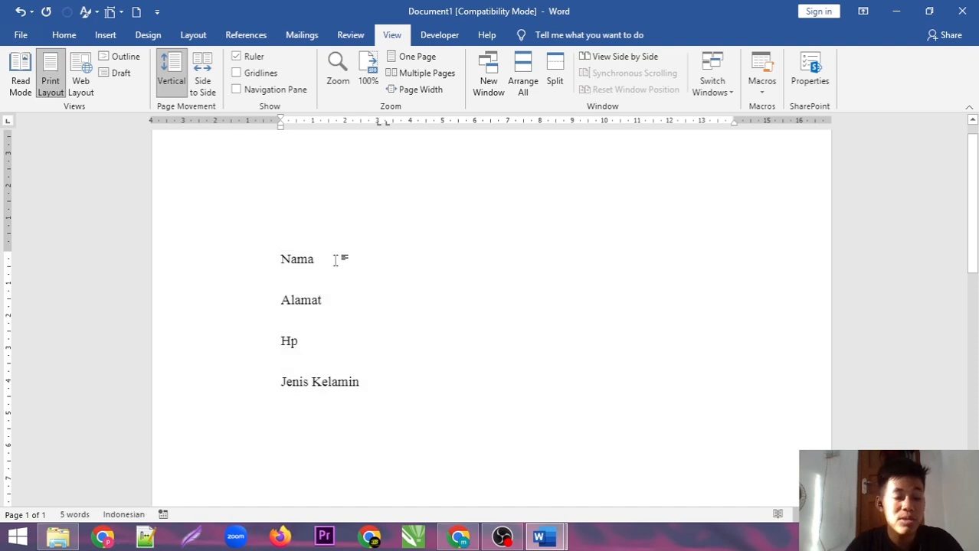
{"action": "key", "text": "Tab"}
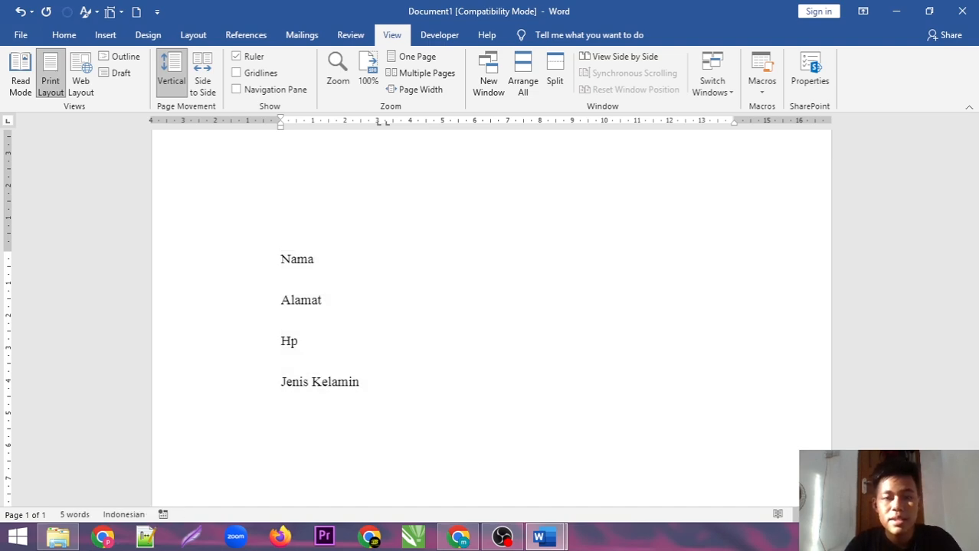
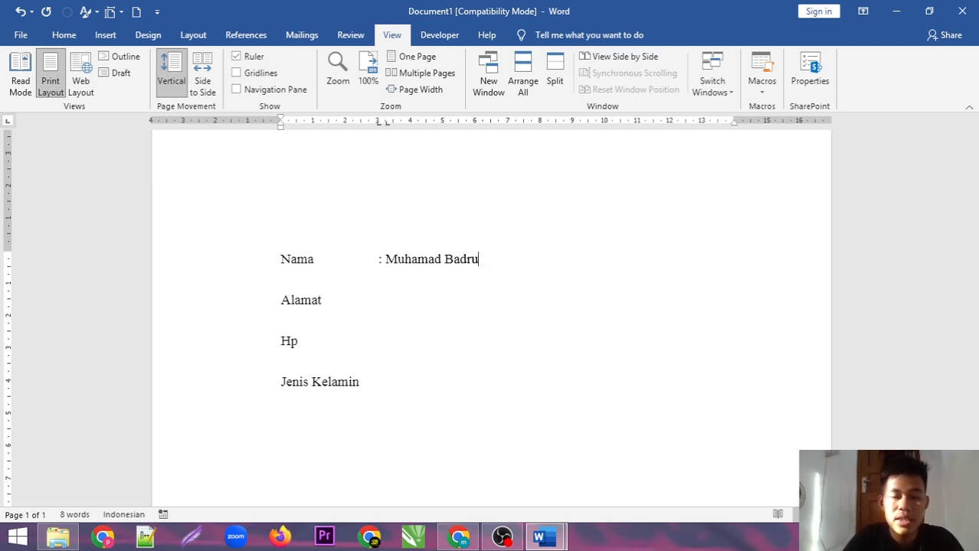
Fill in ': Indonesia' after Alamat and a colon plus the phone number after Hp
{"action": "key", "text": "Return"}
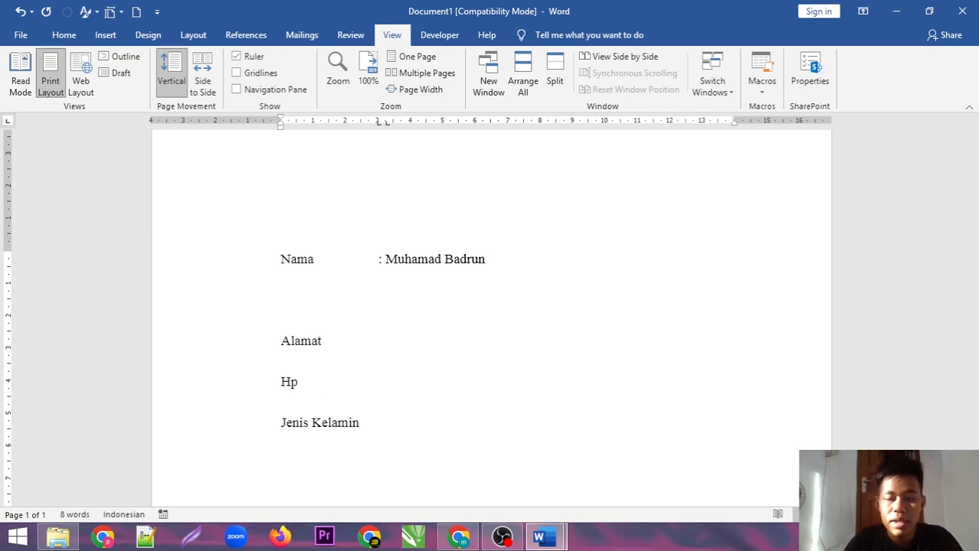
{"action": "key", "text": "BackSpace"}
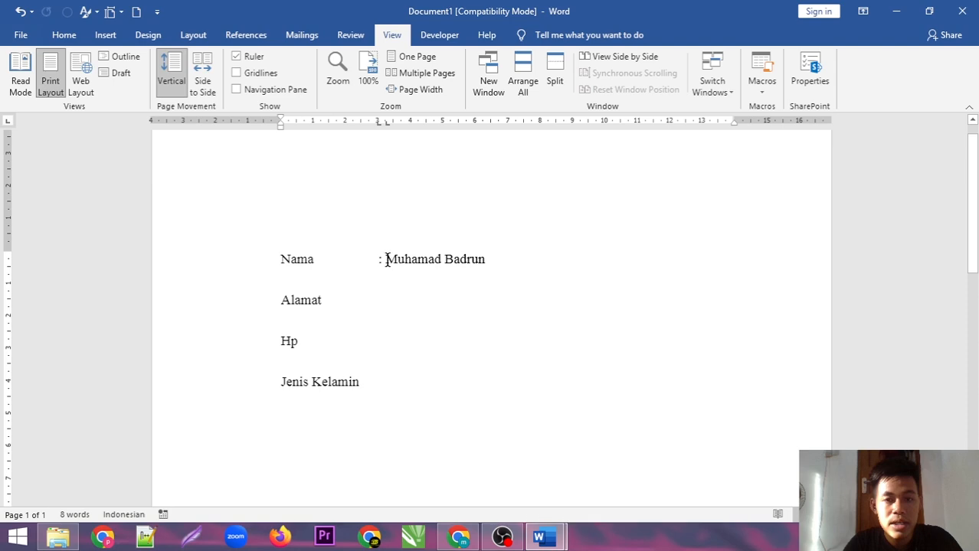
{"action": "key", "text": "Tab"}
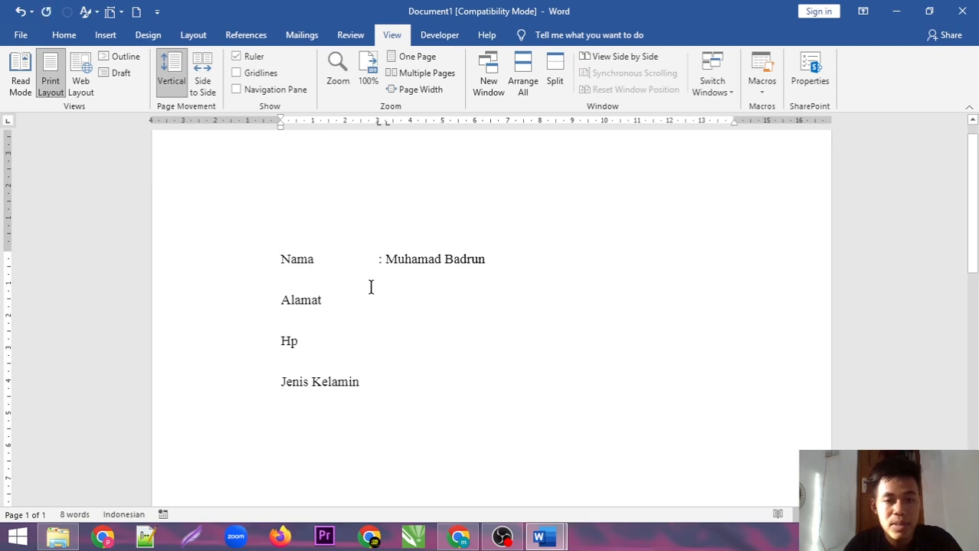
{"action": "type", "text": ": "}
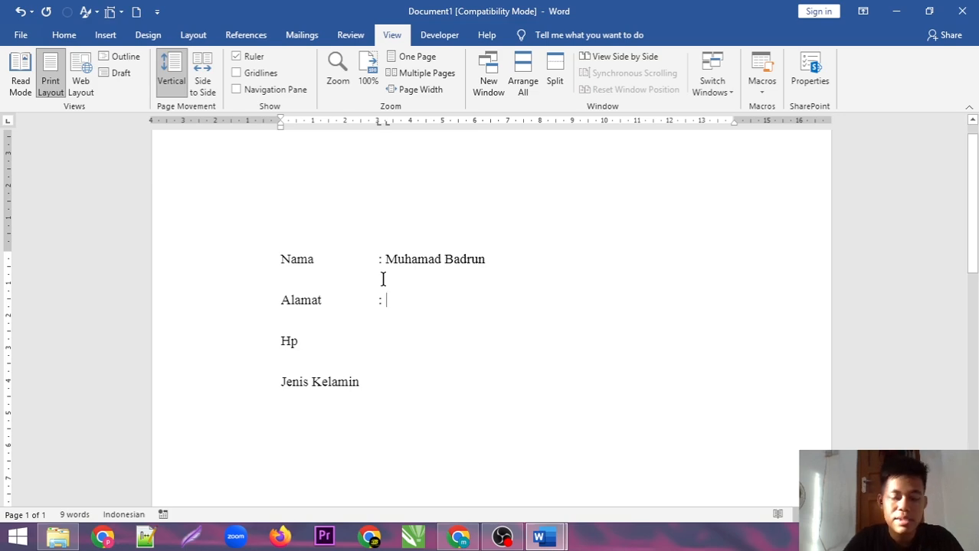
{"action": "type", "text": "In"}
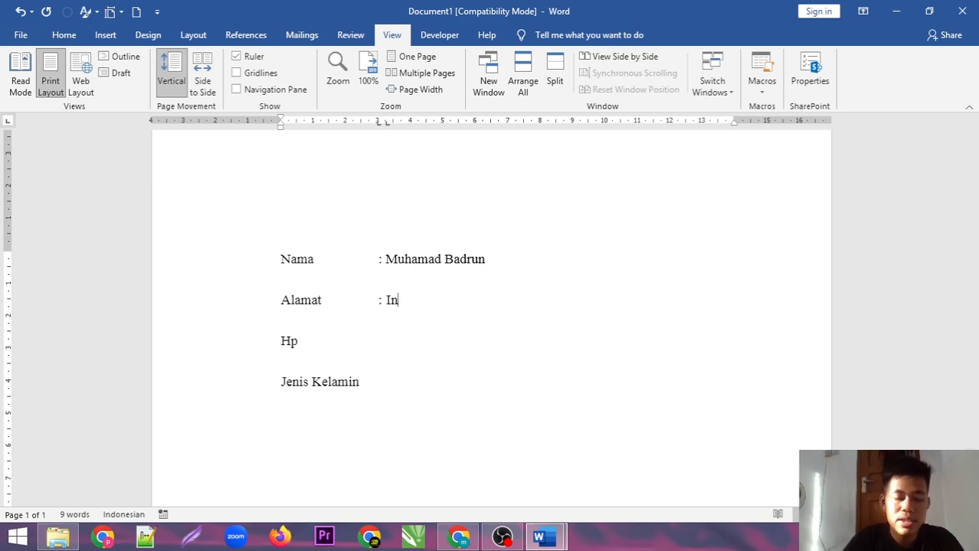
{"action": "type", "text": "donesia"}
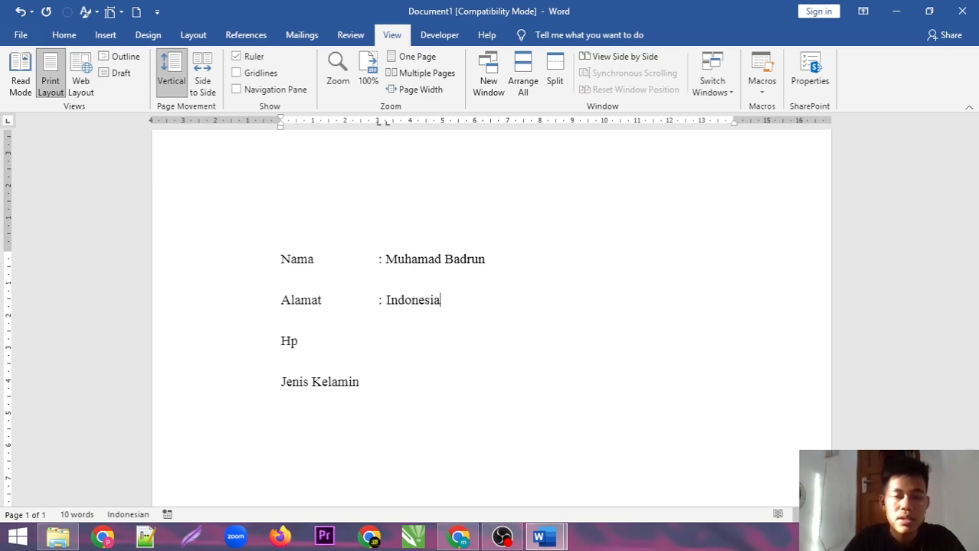
{"action": "left_click", "coordinate": [301, 342]}
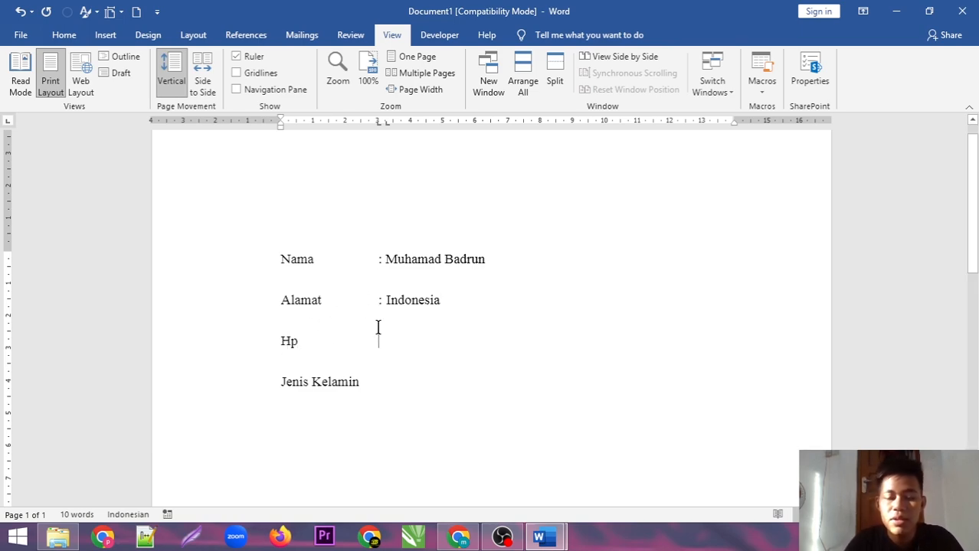
{"action": "type", "text": ":"}
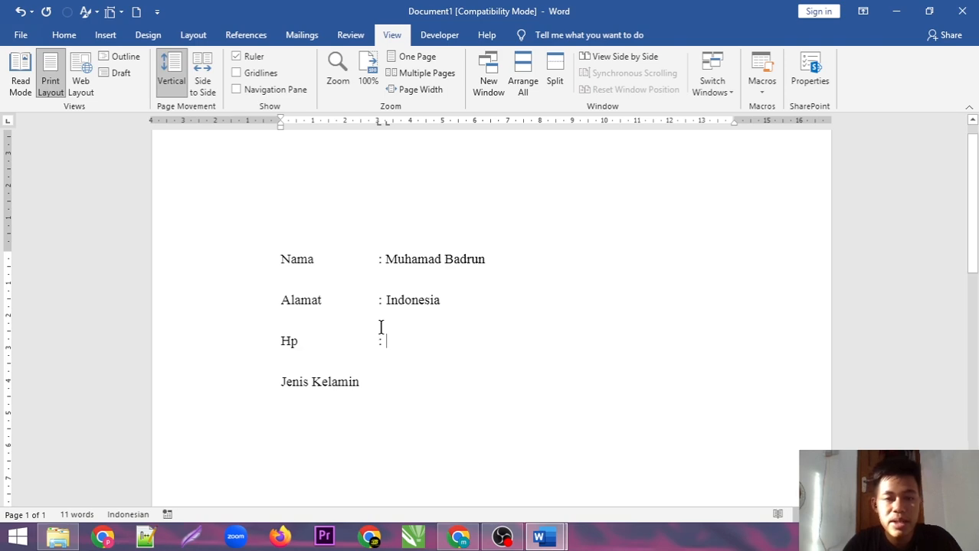
{"action": "type", "text": " 09898989"}
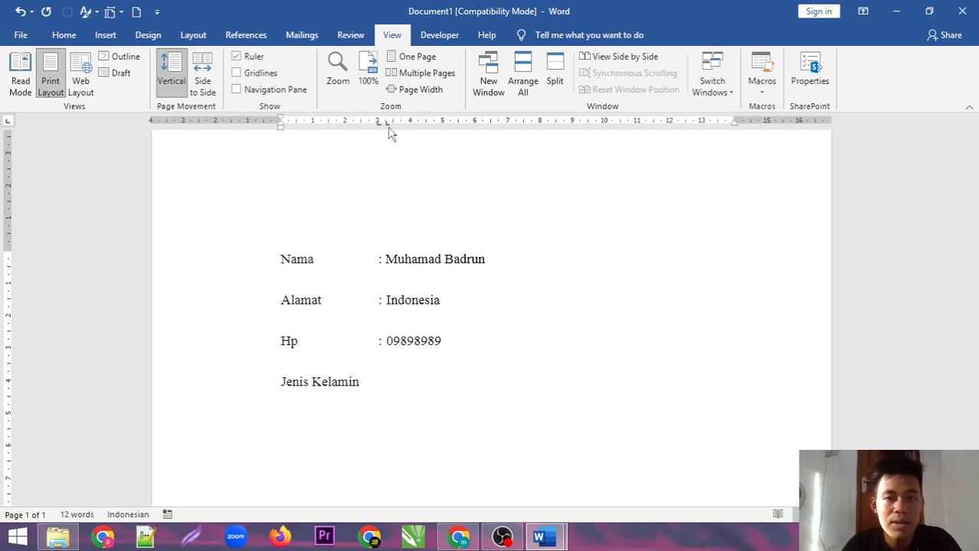
Show the tab stop's alignment guide on the ruler to confirm the colons line up
{"action": "left_click_drag", "start_coordinate": [379, 127], "coordinate": [379, 127]}
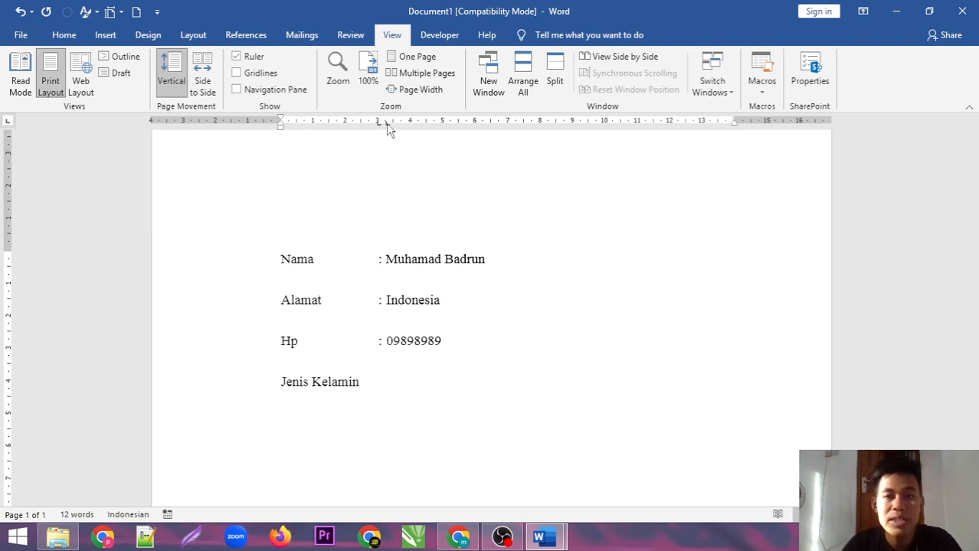
{"action": "left_click", "coordinate": [386, 124]}
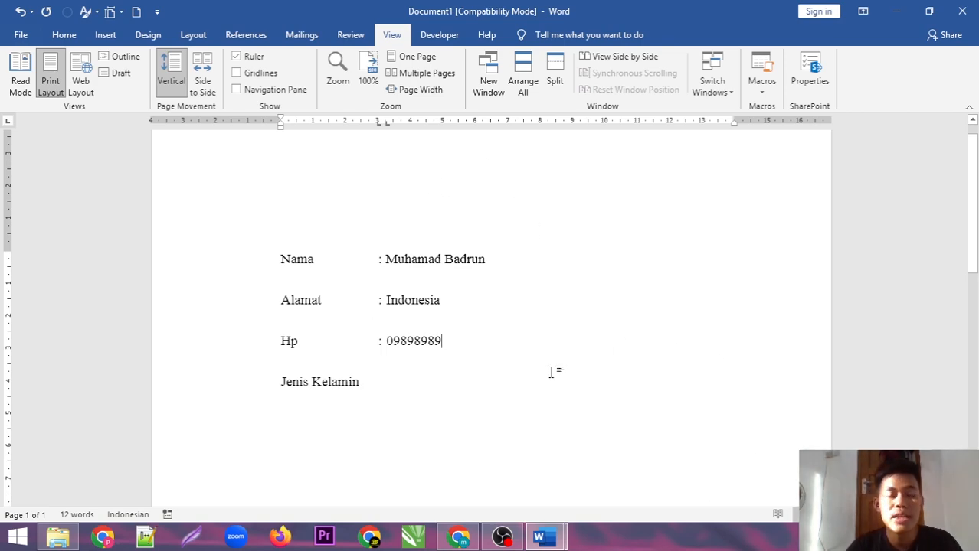
{"action": "left_click_drag", "start_coordinate": [977, 216], "coordinate": [977, 218]}
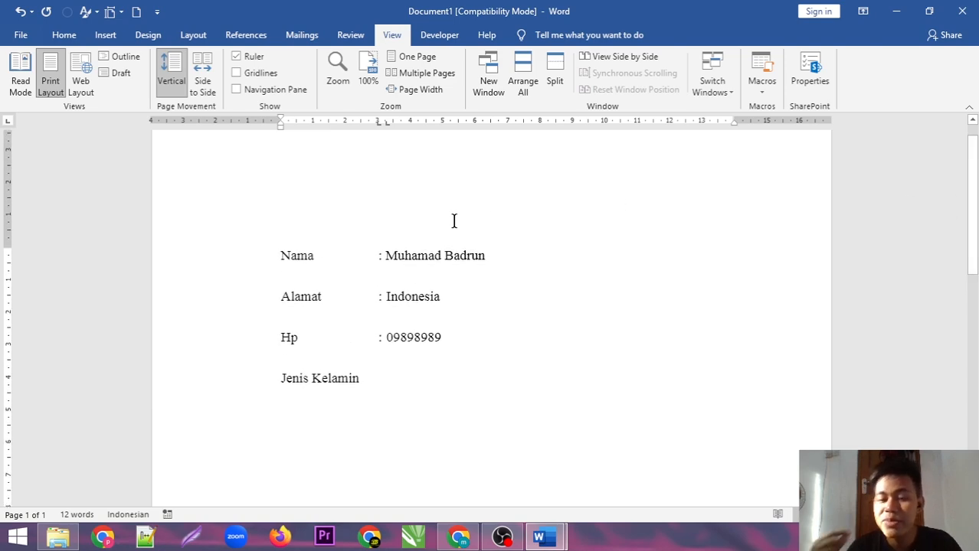